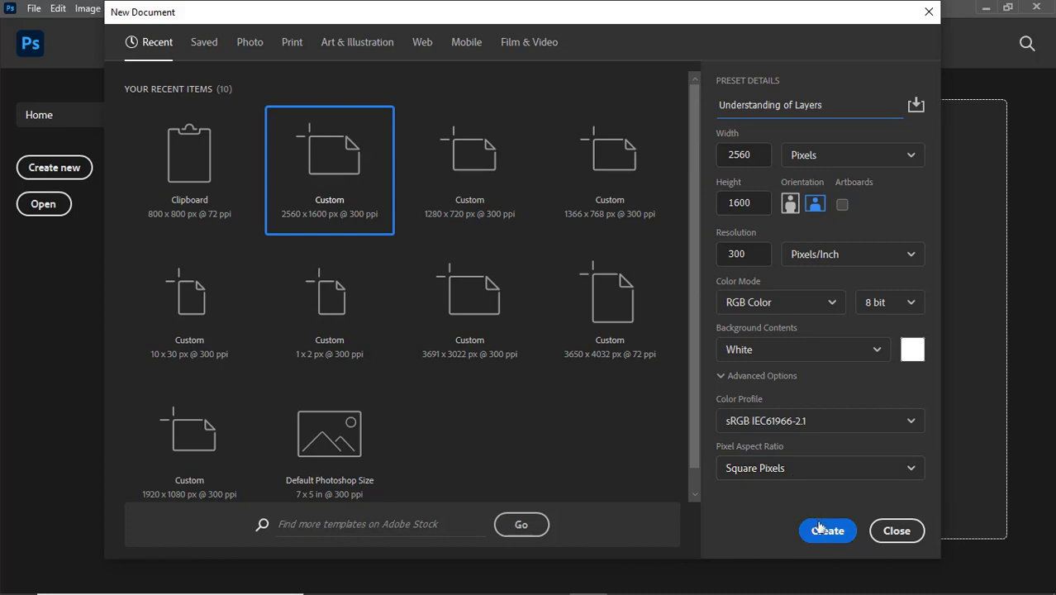
Create the 2560 x 1600 px, 300 ppi document "Understanding of Layers" and open Colors.jpg from the Images folder
left_click(819, 533)
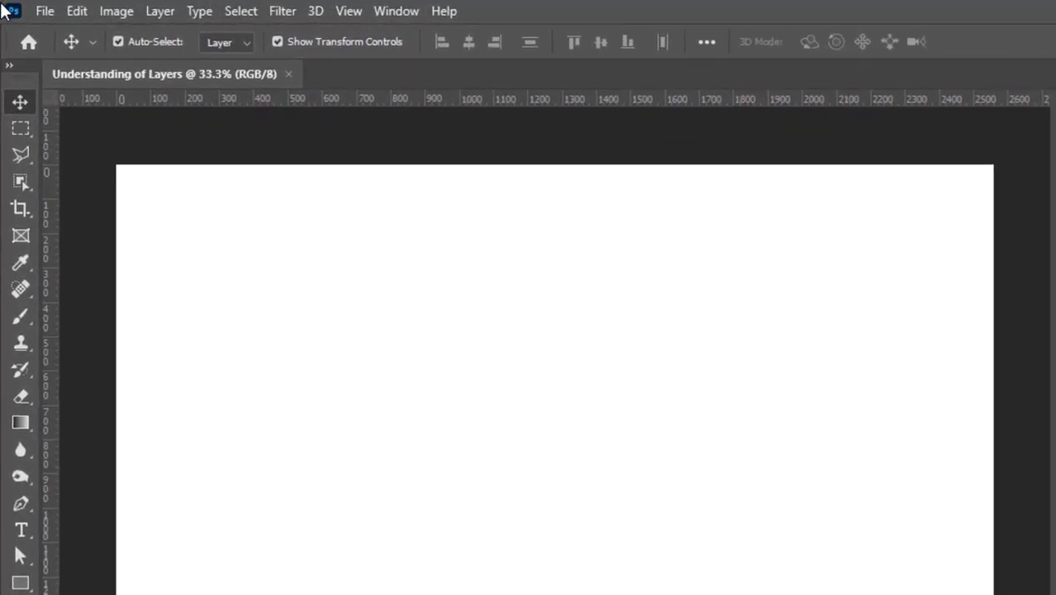
left_click(36, 11)
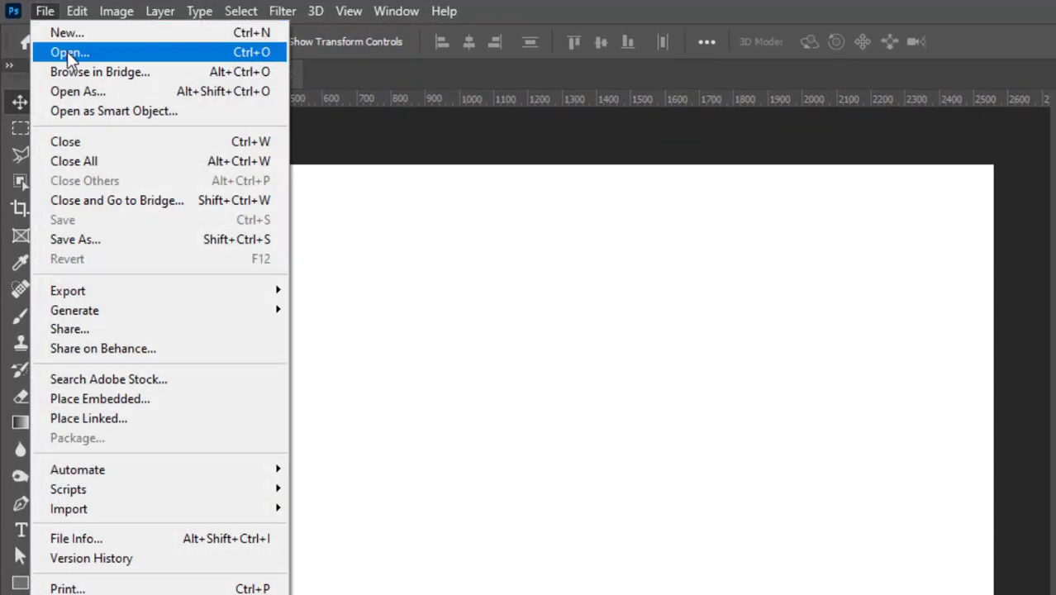
left_click(68, 53)
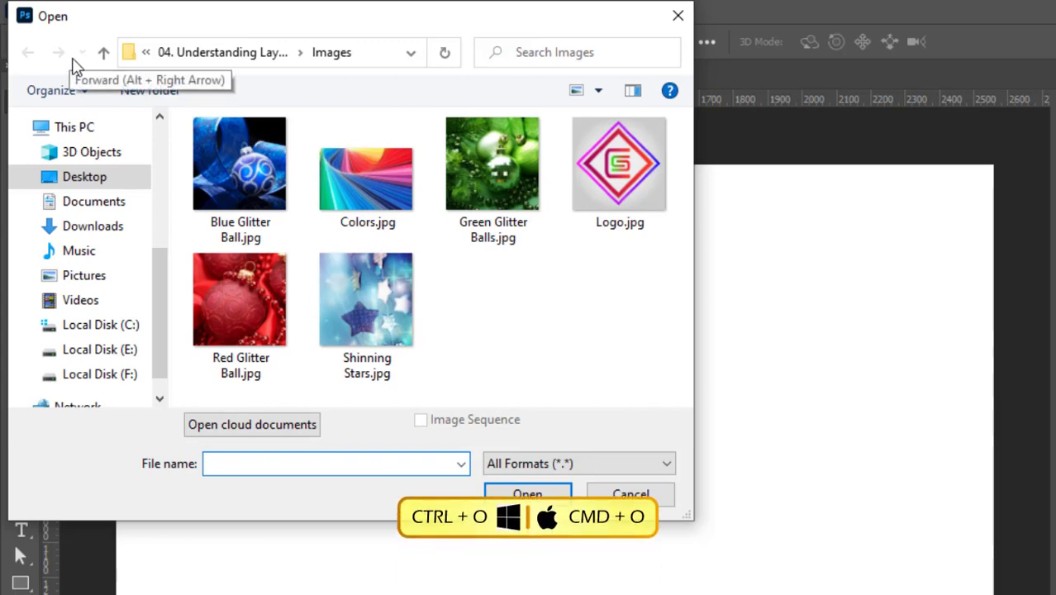
left_click(350, 174)
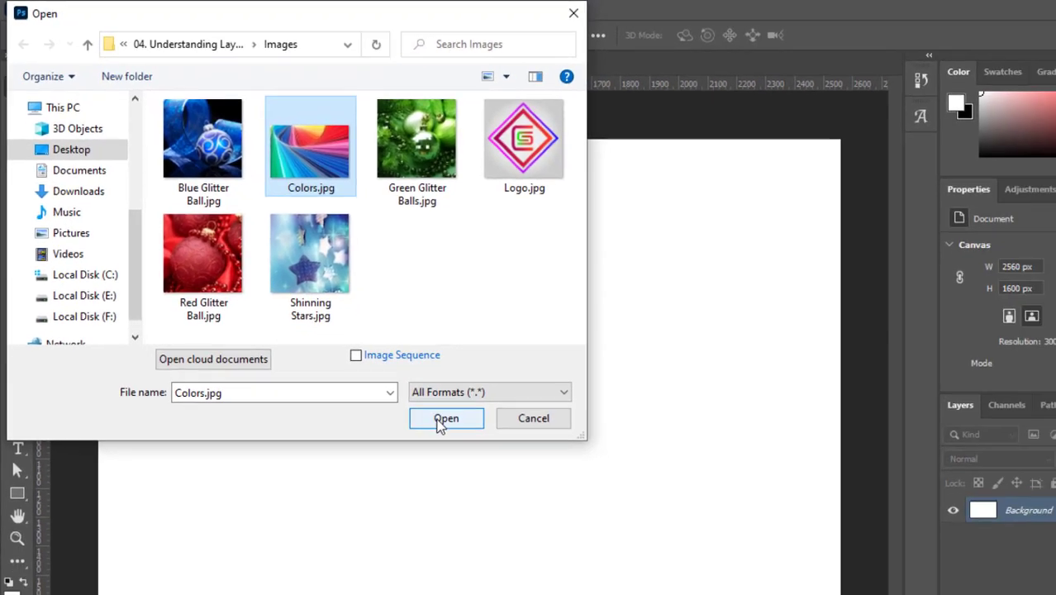
left_click(442, 420)
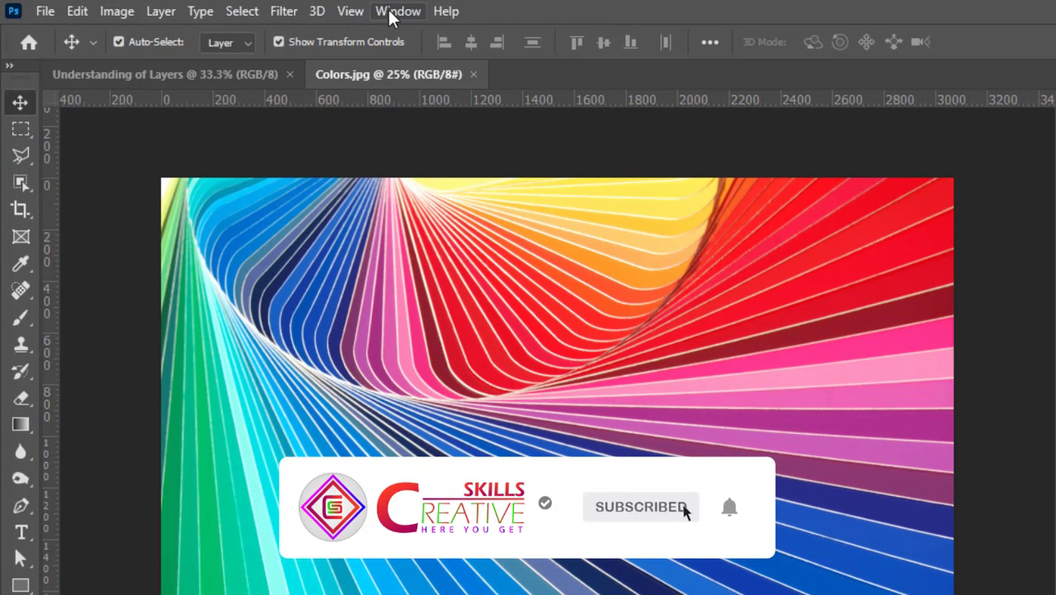
Tile the open document windows so Understanding of Layers and Colors.jpg sit side by side
left_click(394, 11)
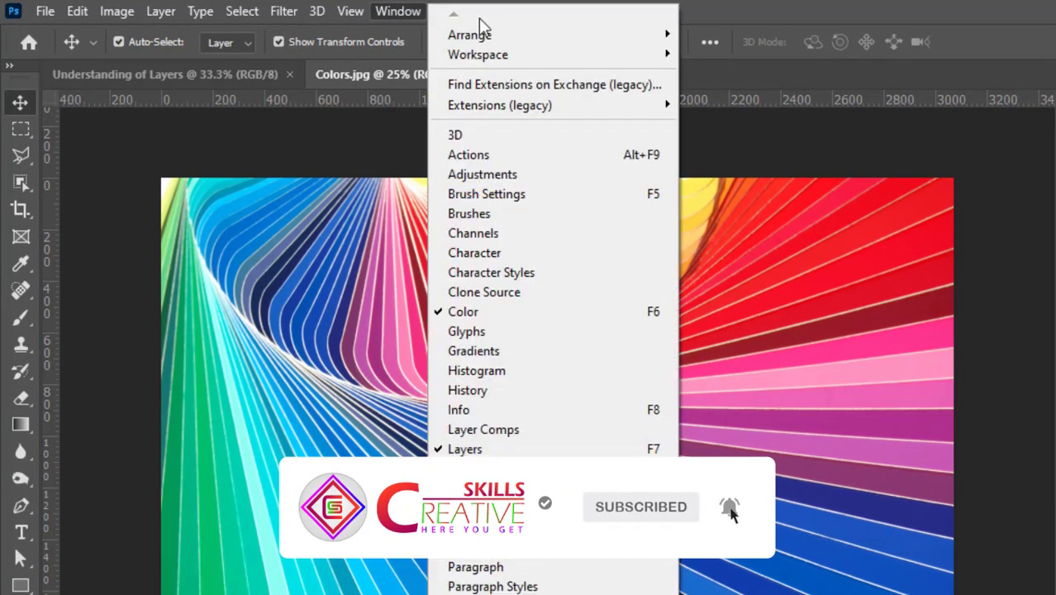
mouse_move(556, 41)
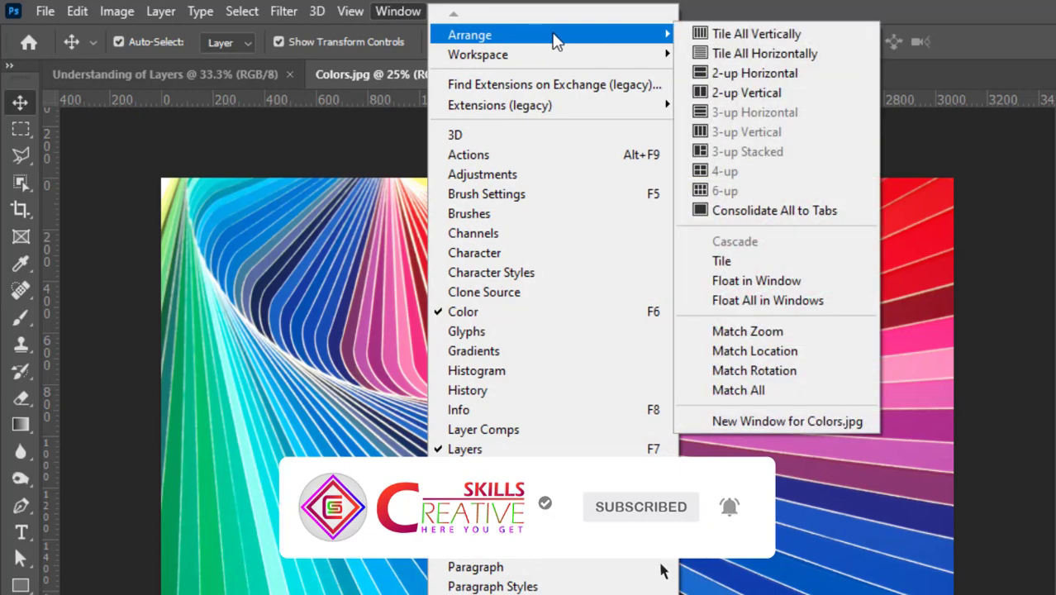
left_click(798, 263)
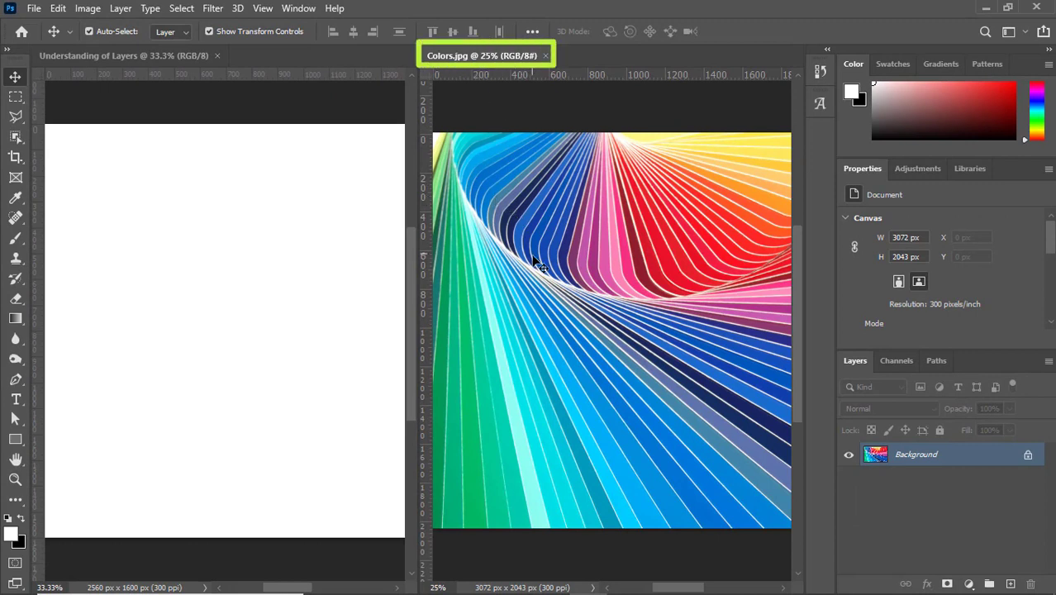
Copy the Colors.jpg image into the Understanding of Layers document with the Move tool and close Colors.jpg
left_click_drag(534, 263, 373, 306)
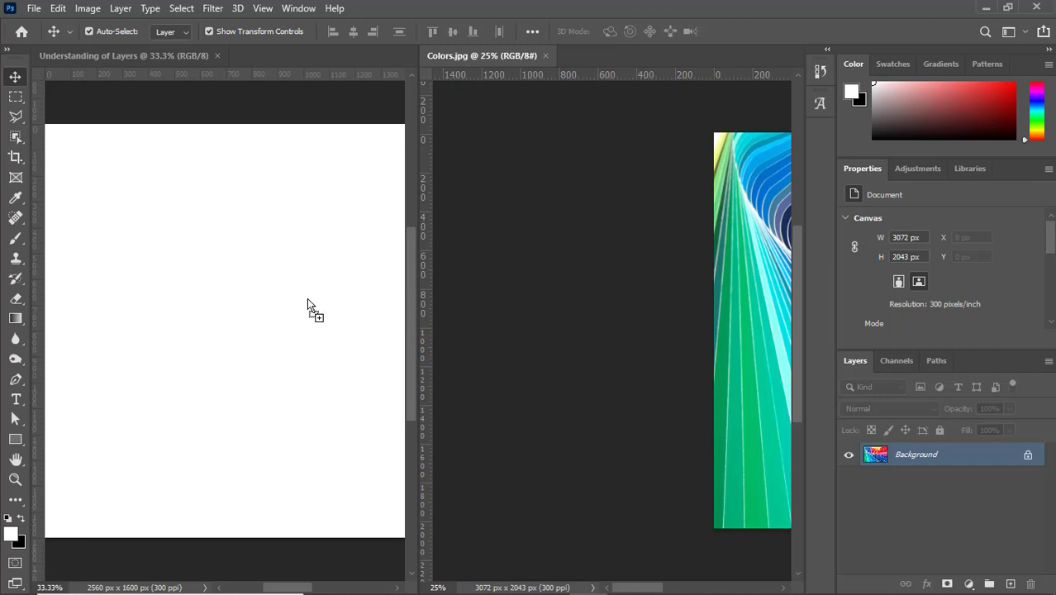
left_click_drag(307, 299, 306, 299)
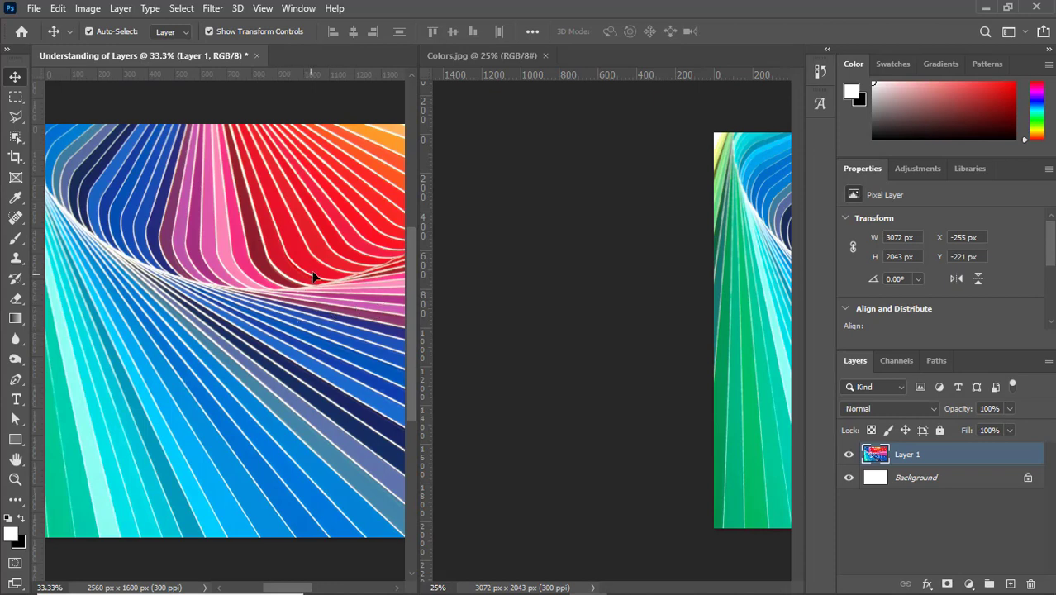
left_click(499, 54)
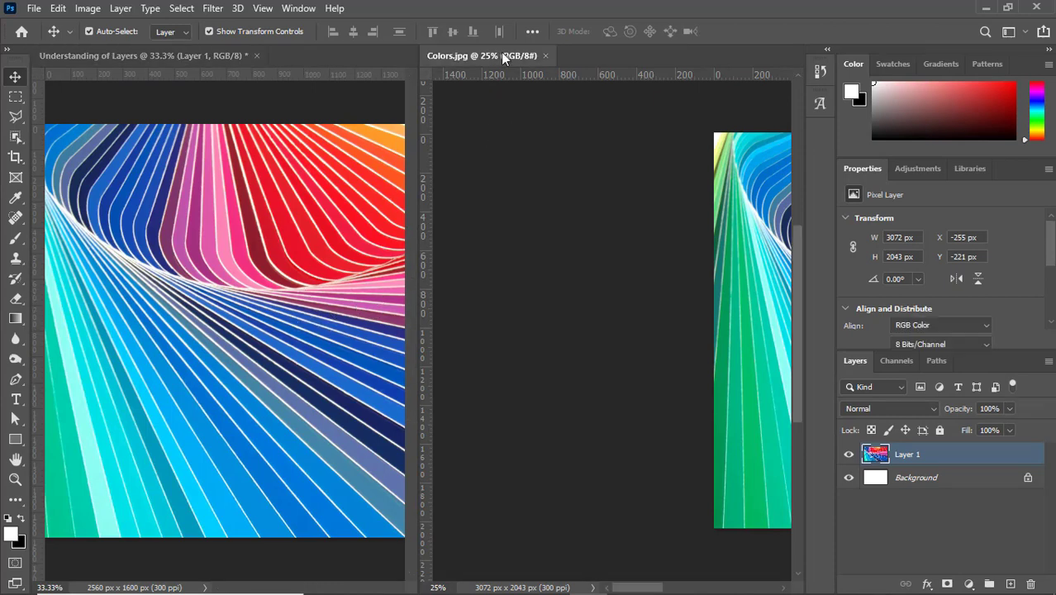
left_click(545, 55)
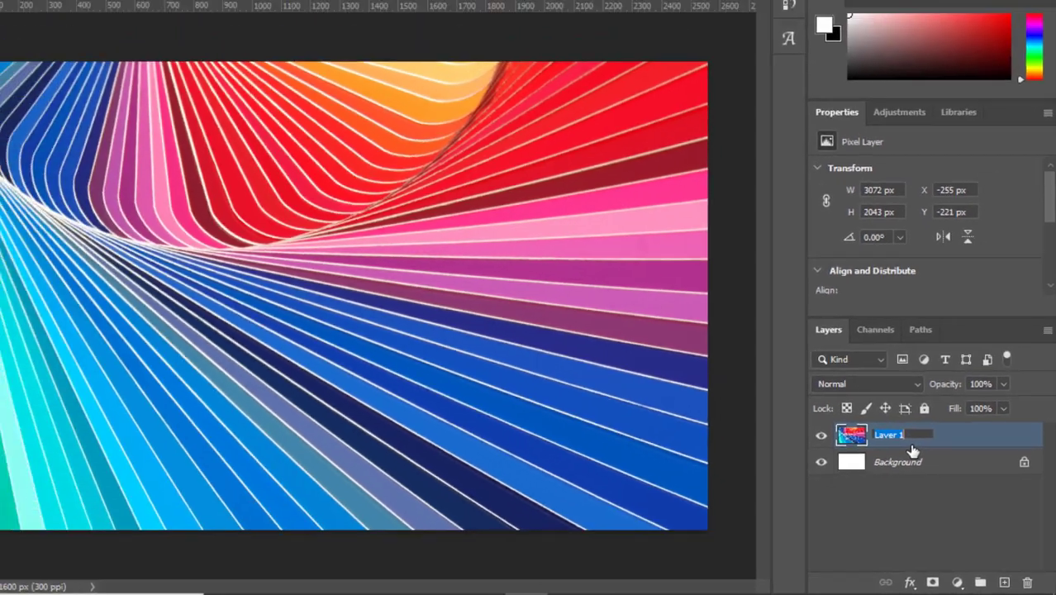
Rename the image layer as Colors
type("c")
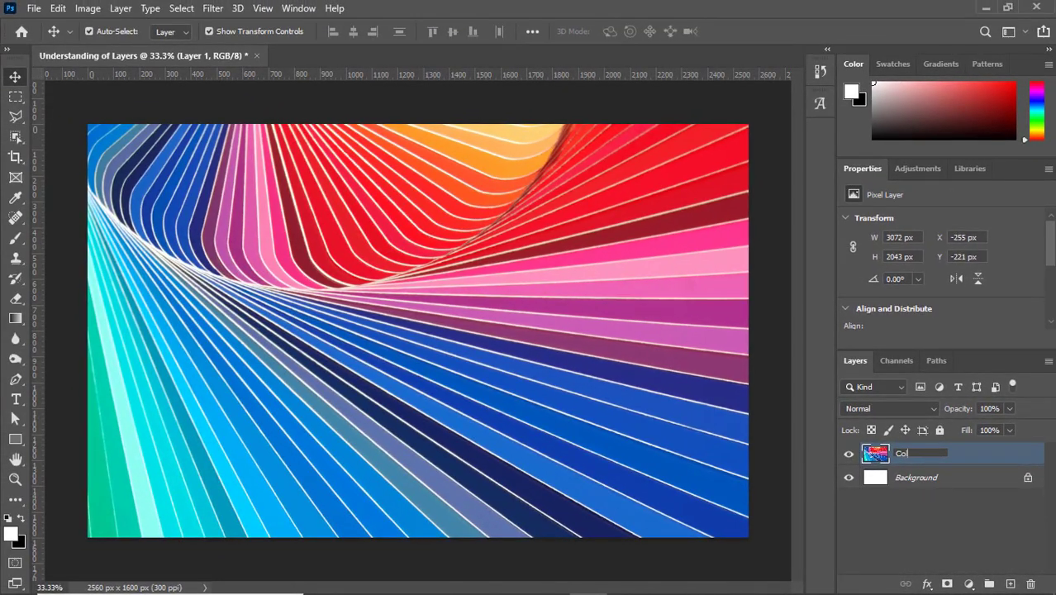
type("olors")
key("Return")
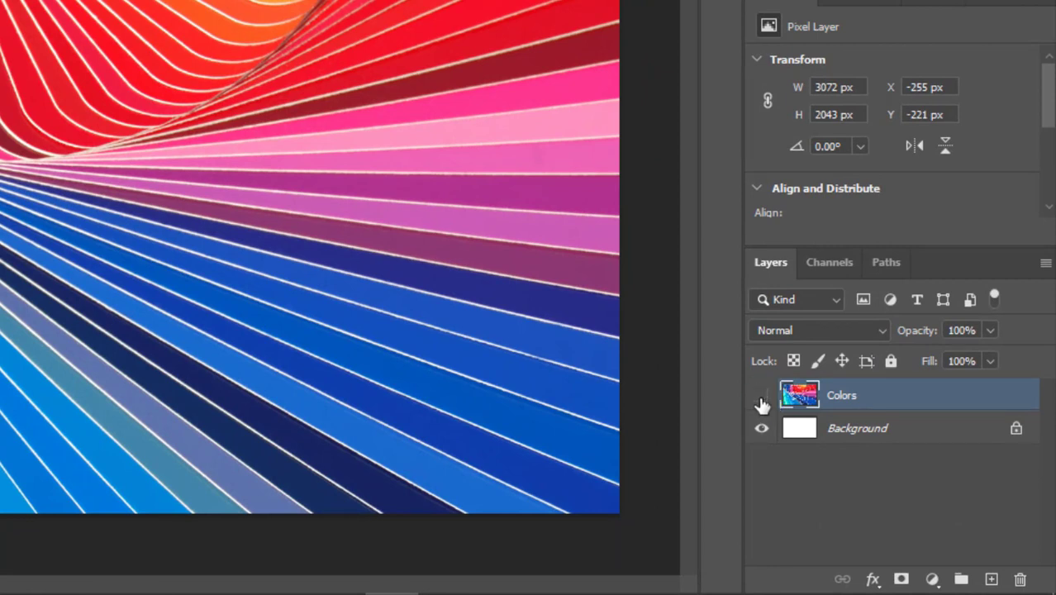
Hide the Colors layer and try to move the locked Background layer on the canvas
left_click(761, 403)
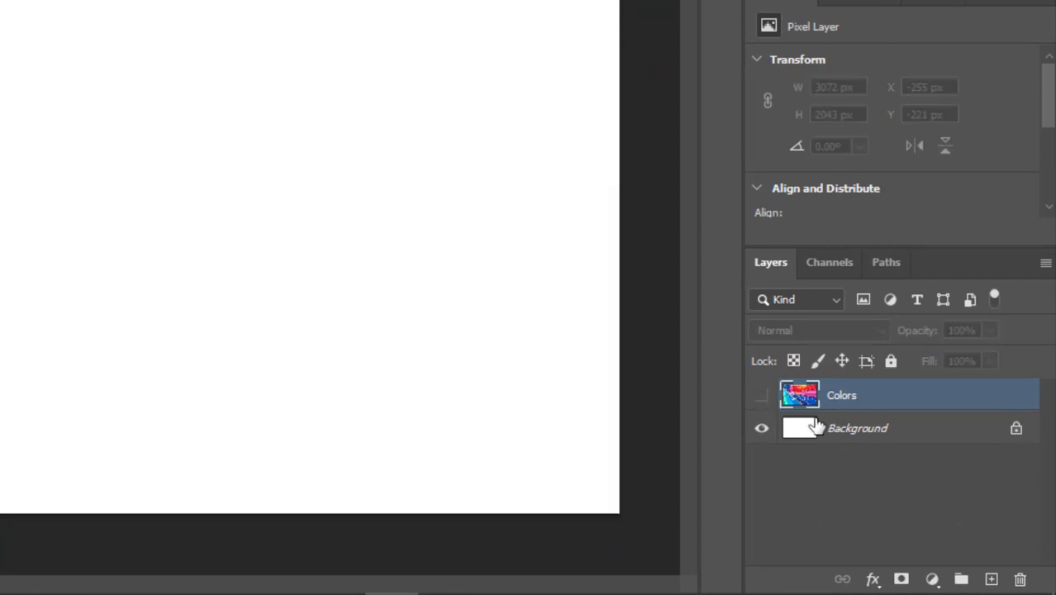
left_click(877, 436)
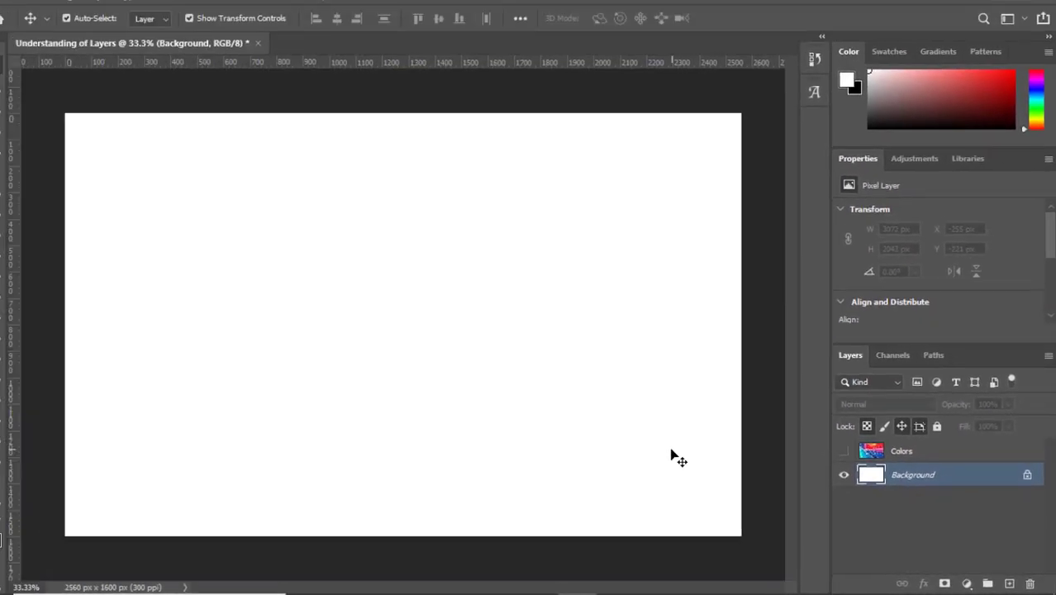
left_click_drag(514, 399, 405, 288)
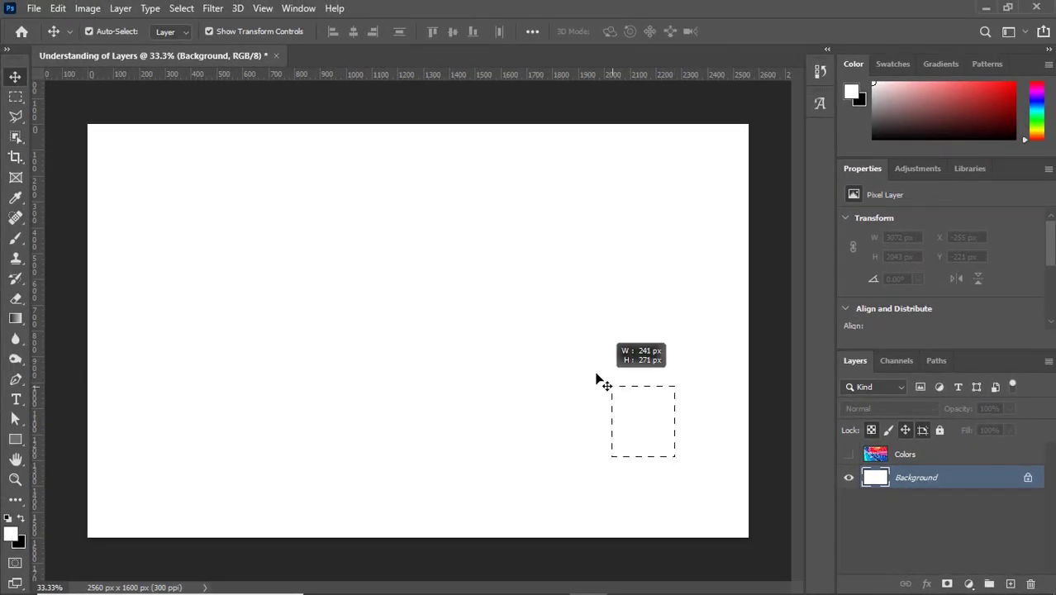
left_click_drag(600, 380, 500, 299)
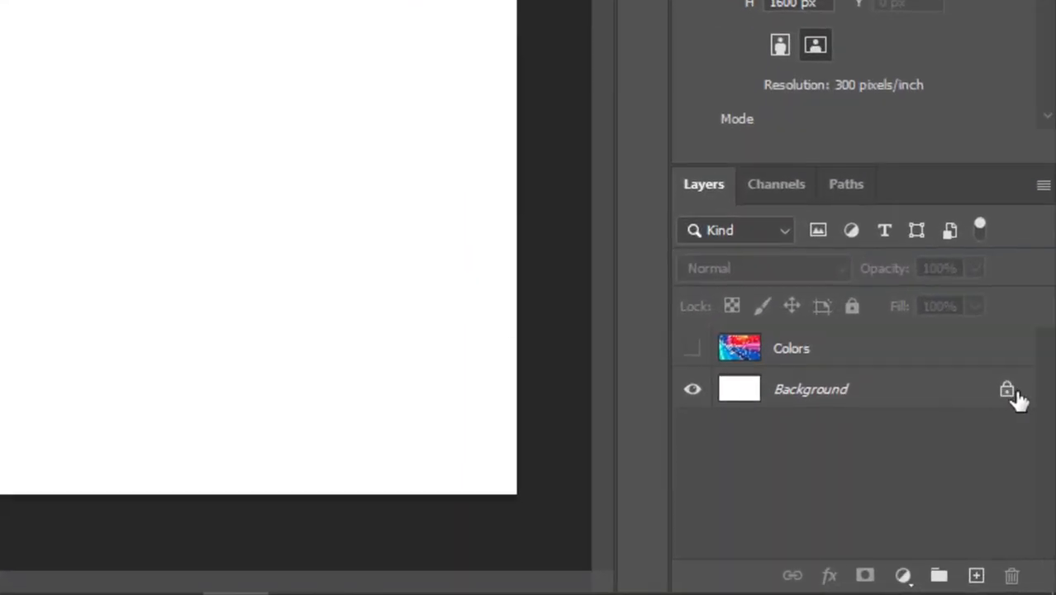
Try to move the locked Background layer above the Colors layer in the stacking order
left_click(1029, 479)
left_click_drag(921, 392, 910, 354)
left_click_drag(257, 318, 3, 149)
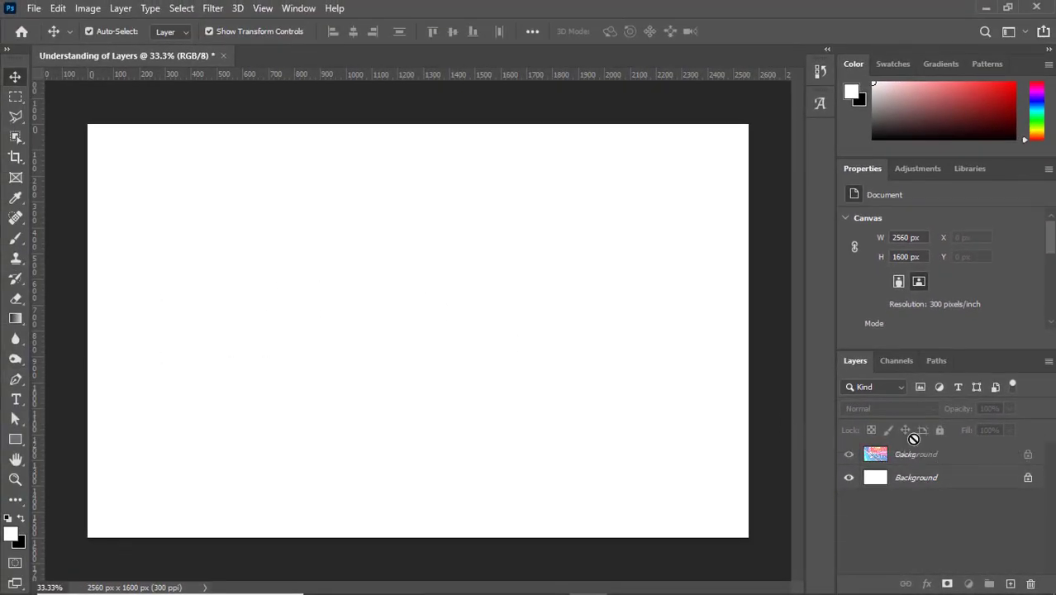
Unlock the Background layer, move it up and to the left on the canvas, and undo the move
left_click(918, 479)
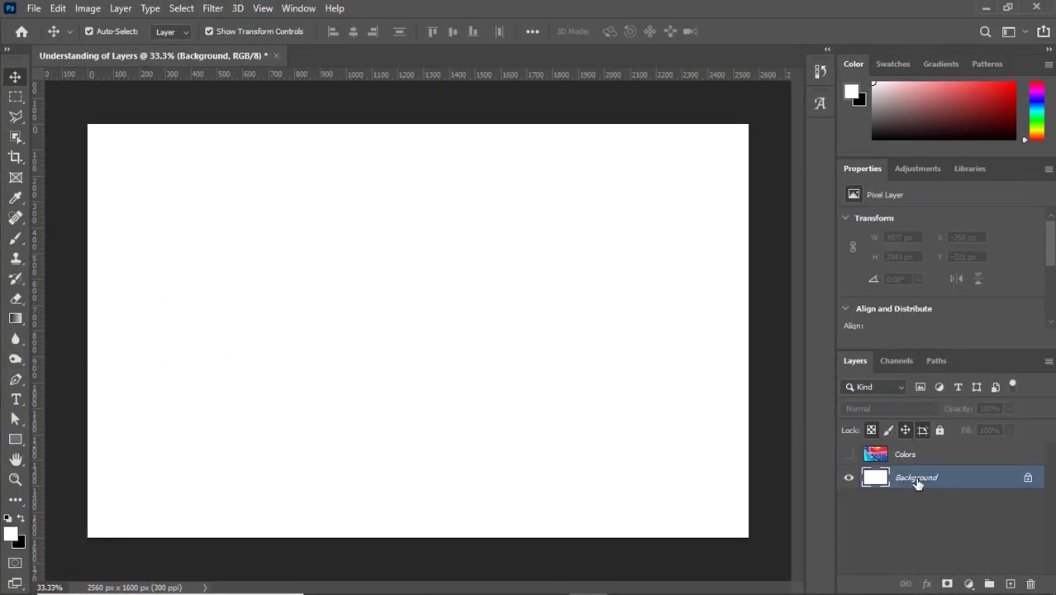
left_click(1028, 481)
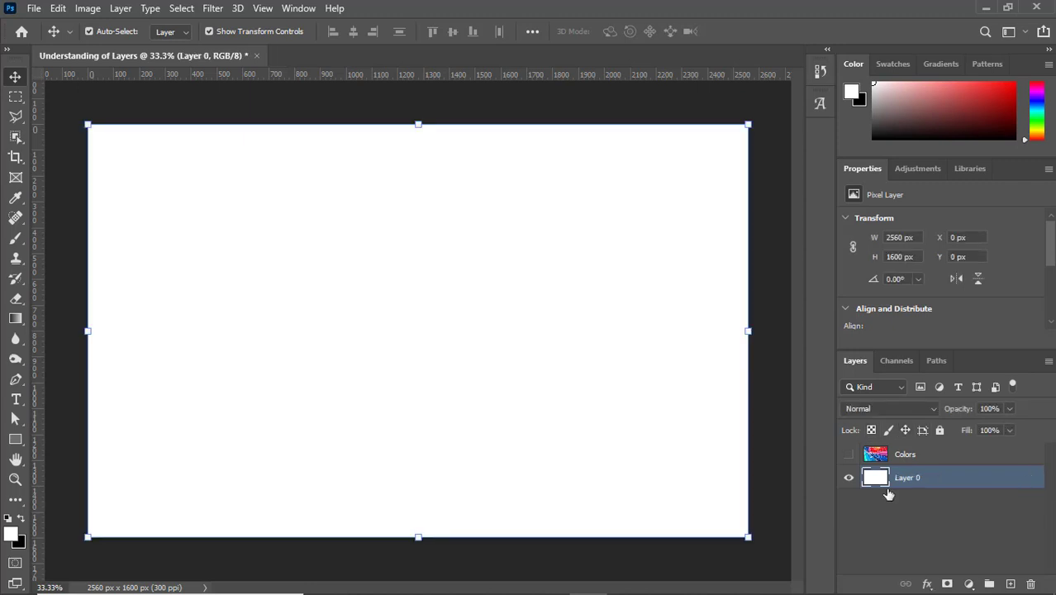
left_click_drag(657, 469, 576, 401)
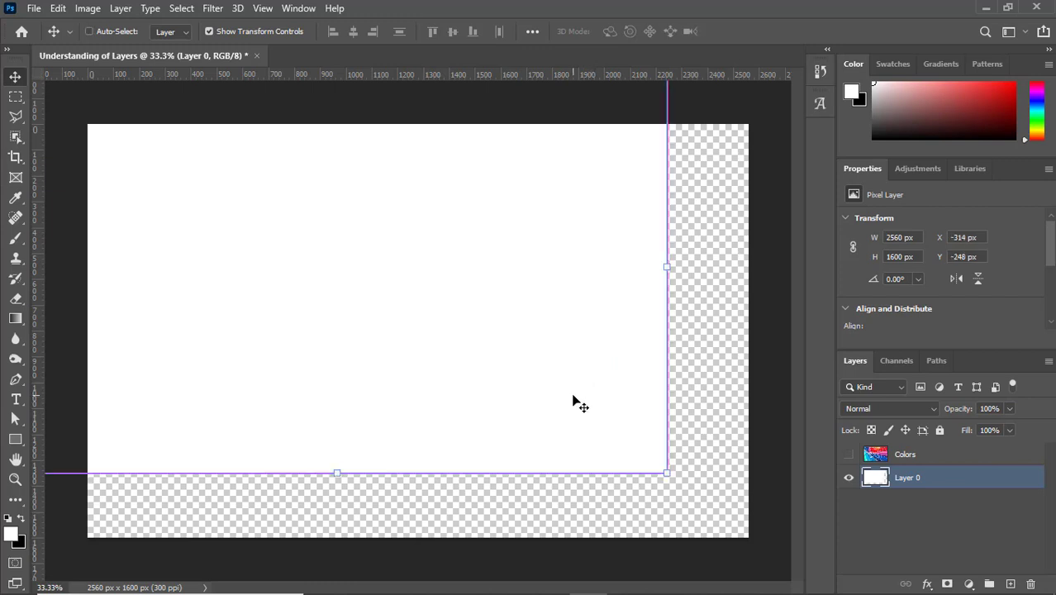
key("ctrl+z")
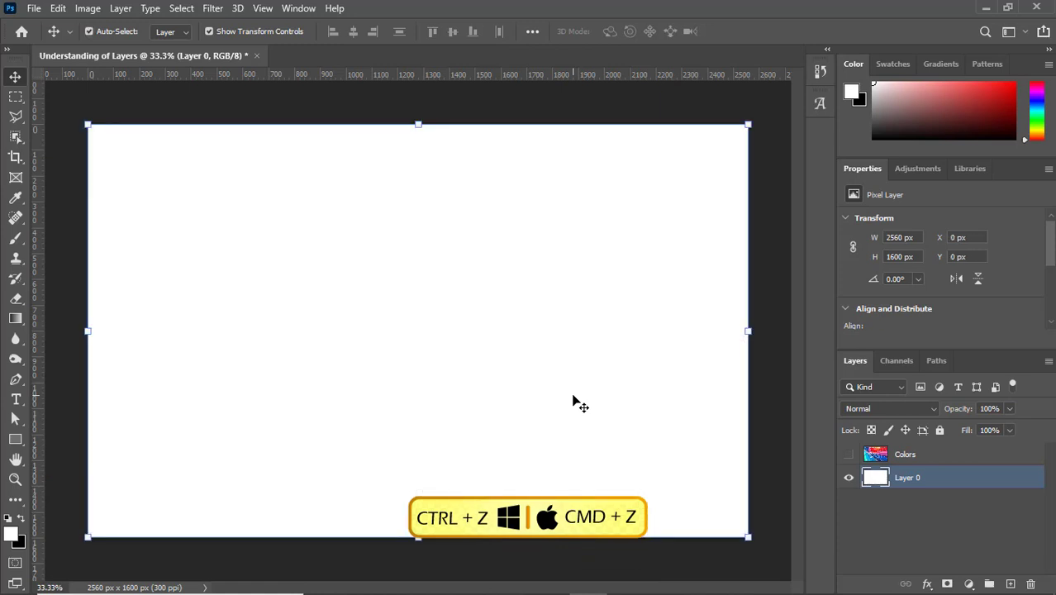
Show the Colors layer and draw an elliptical frame of 2560 x 1600 px over the whole canvas to mask it
left_click(849, 454)
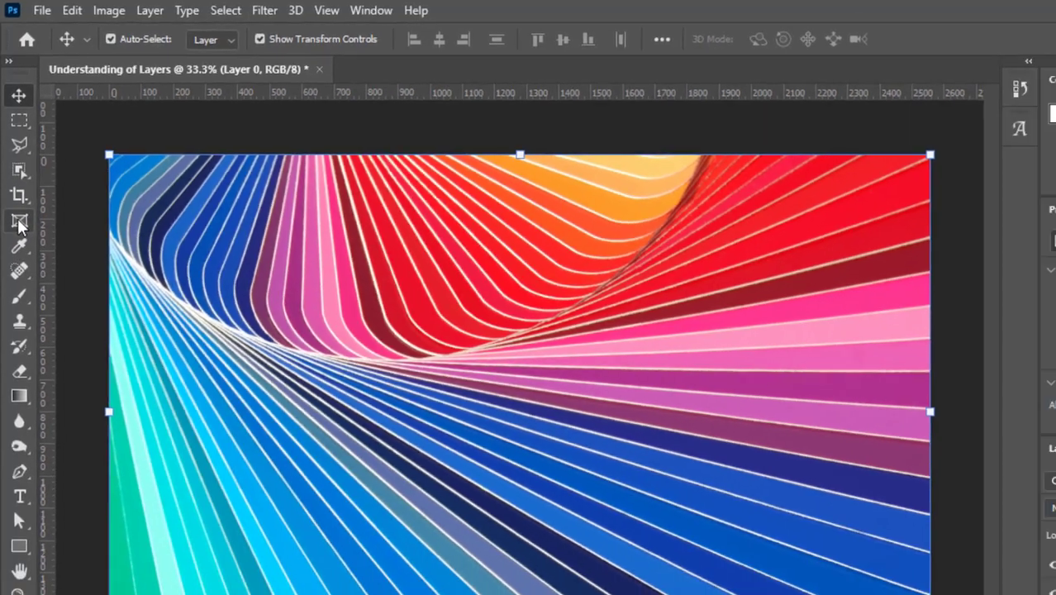
left_click(18, 221)
left_click_drag(113, 154, 927, 594)
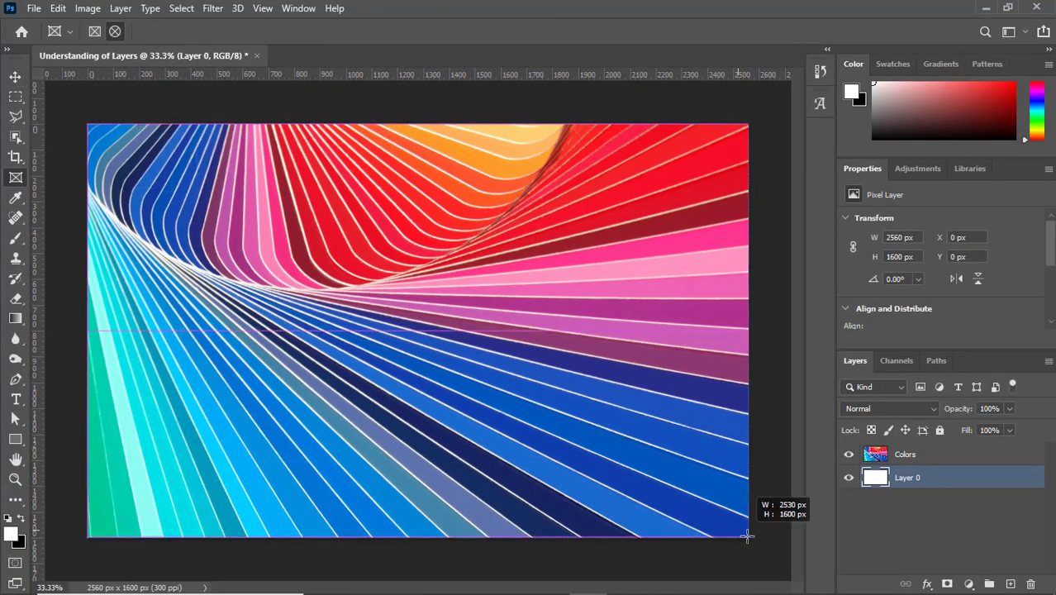
left_click_drag(747, 536, 747, 537)
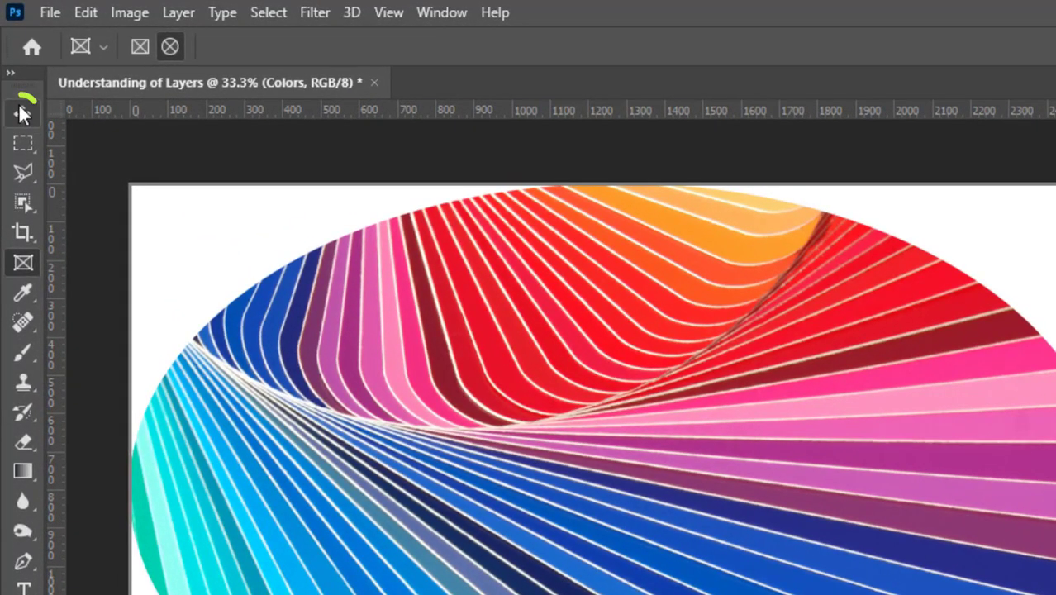
Move the Colors Frame straight up until only its lower half remains on the canvas, and select Layer 0
left_click(23, 113)
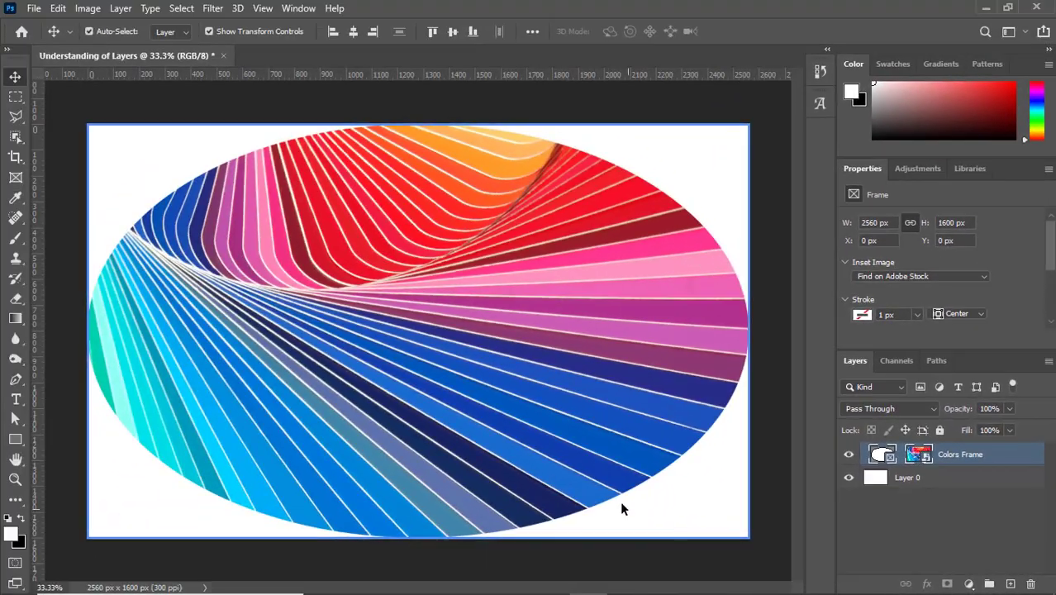
left_click_drag(620, 500, 498, 285)
left_click(524, 395)
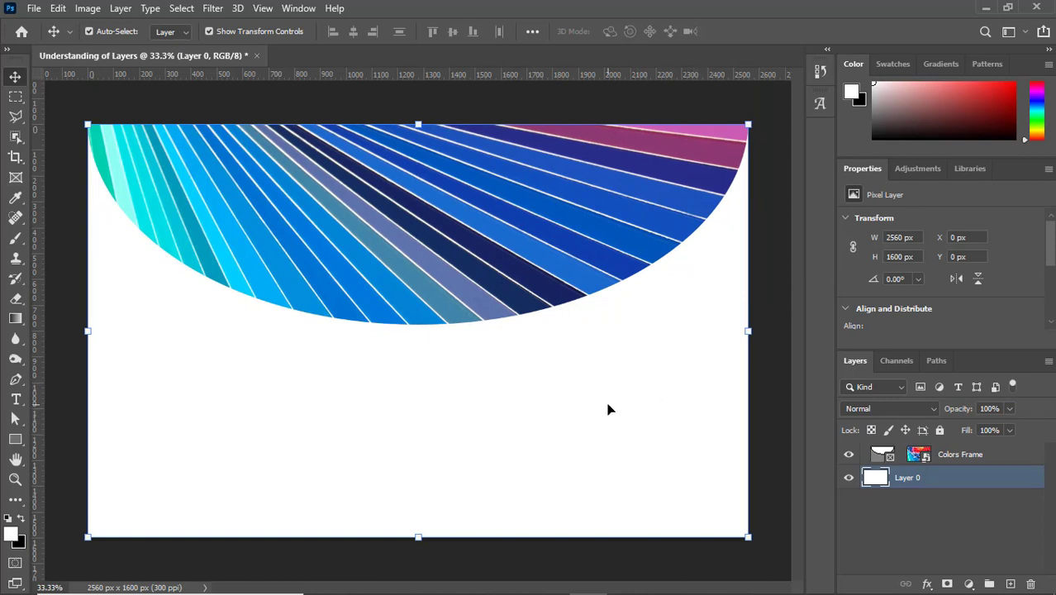
Open Blue Glitter Ball.jpg, Green Glitter Balls.jpg, Red Glitter Ball.jpg and Shinning Stars.jpg together
key("ctrl")
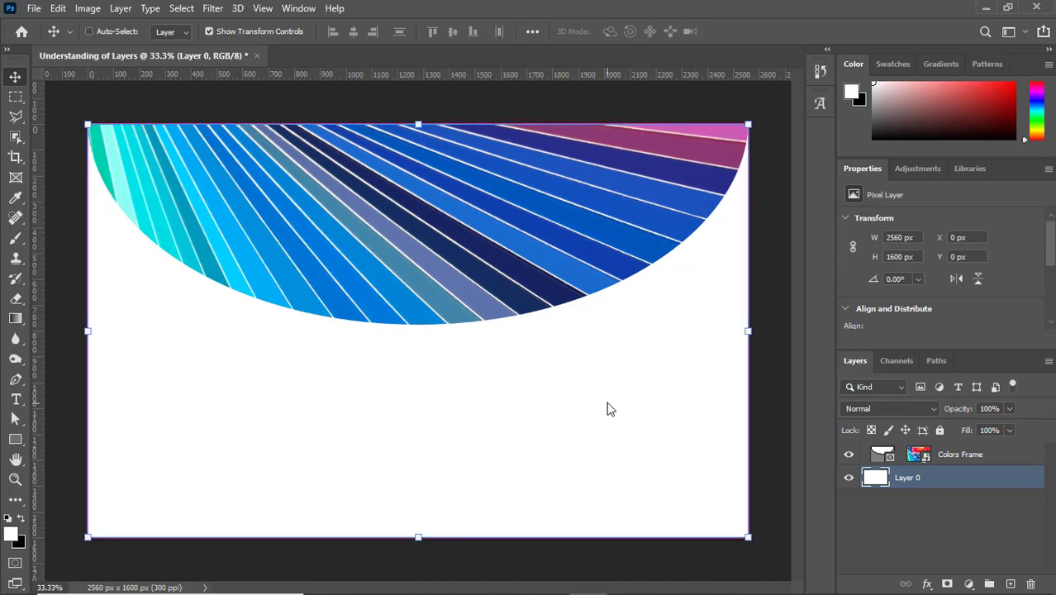
key("ctrl+o")
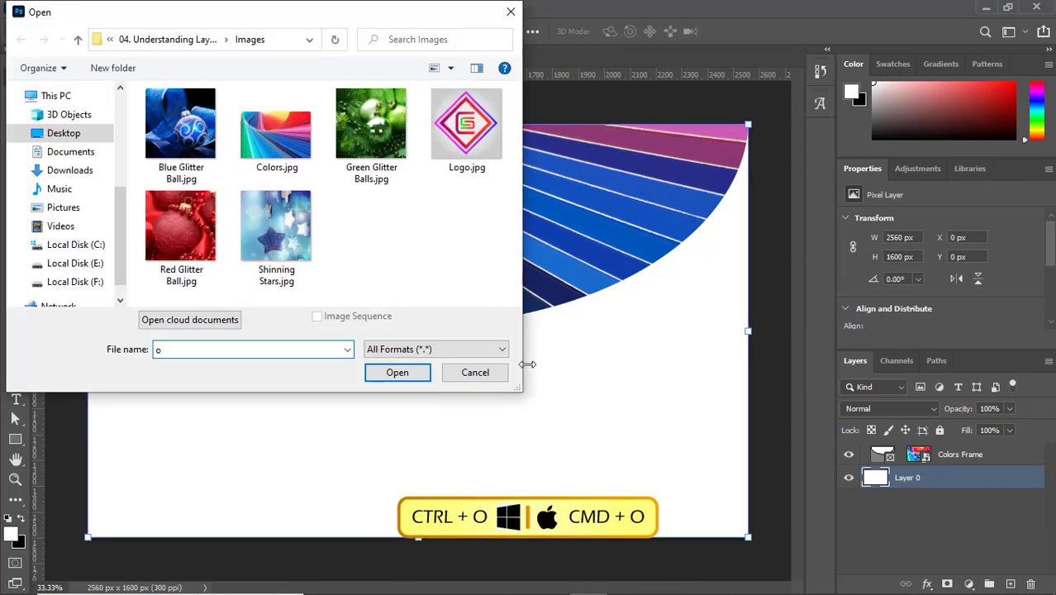
left_click(183, 145)
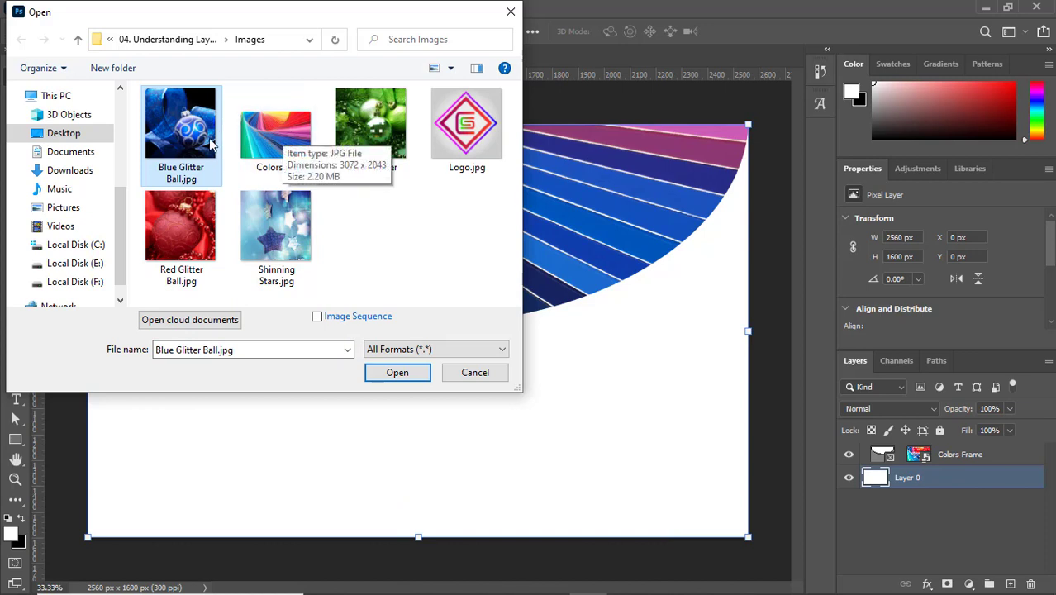
left_click(380, 134, "ctrl")
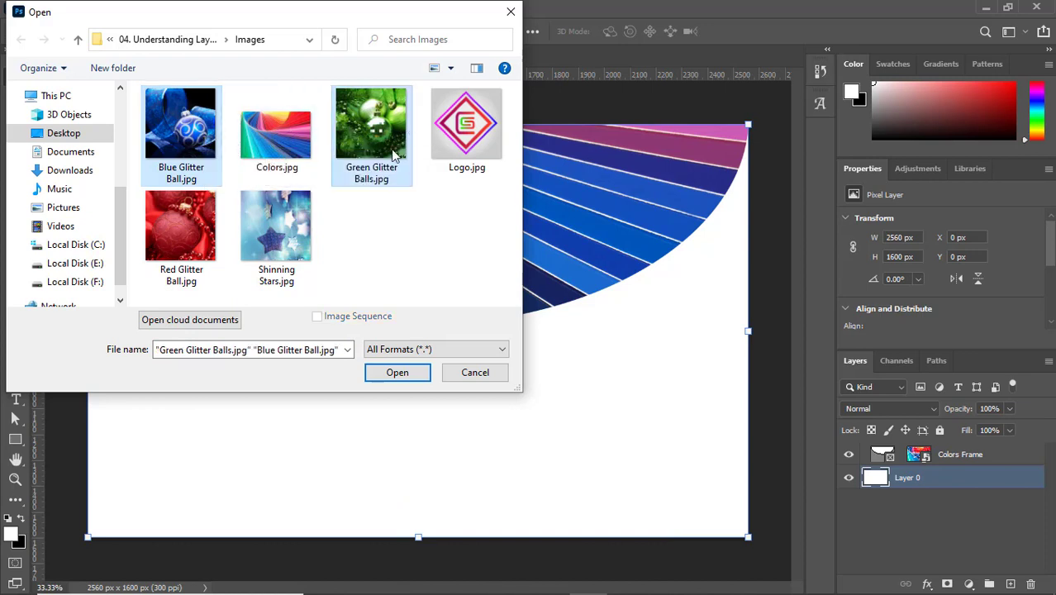
left_click(218, 233, "ctrl")
left_click(289, 234, "ctrl")
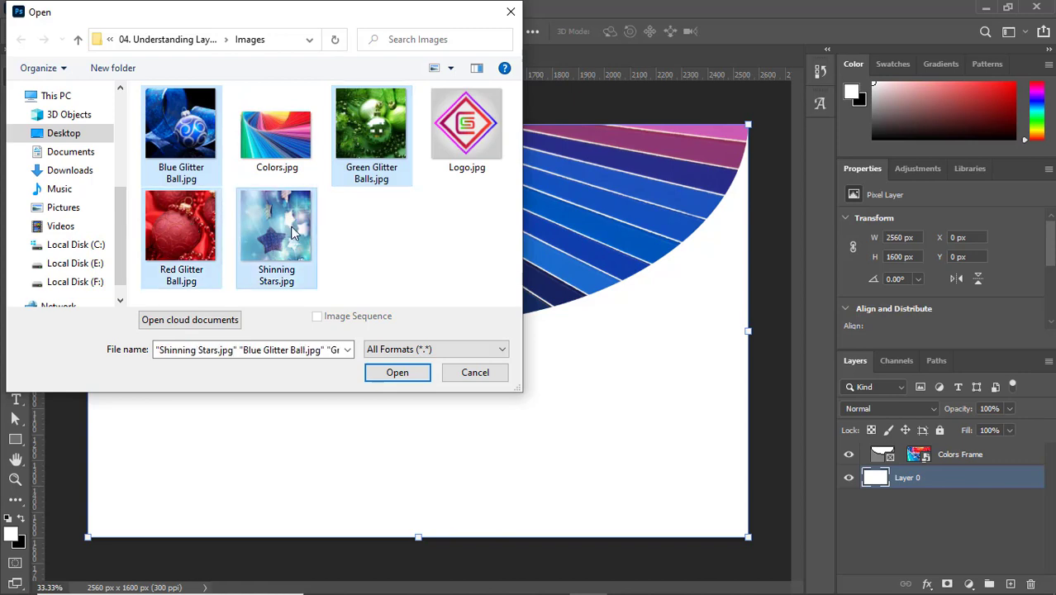
left_click(386, 374)
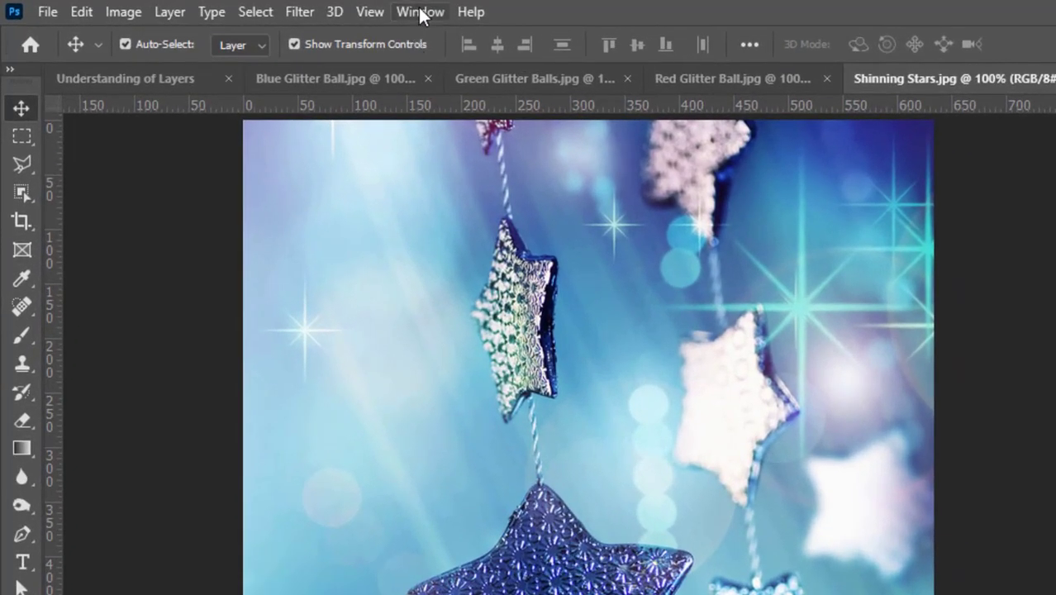
Tile all the open document windows so they are visible side by side
left_click(420, 13)
mouse_move(520, 41)
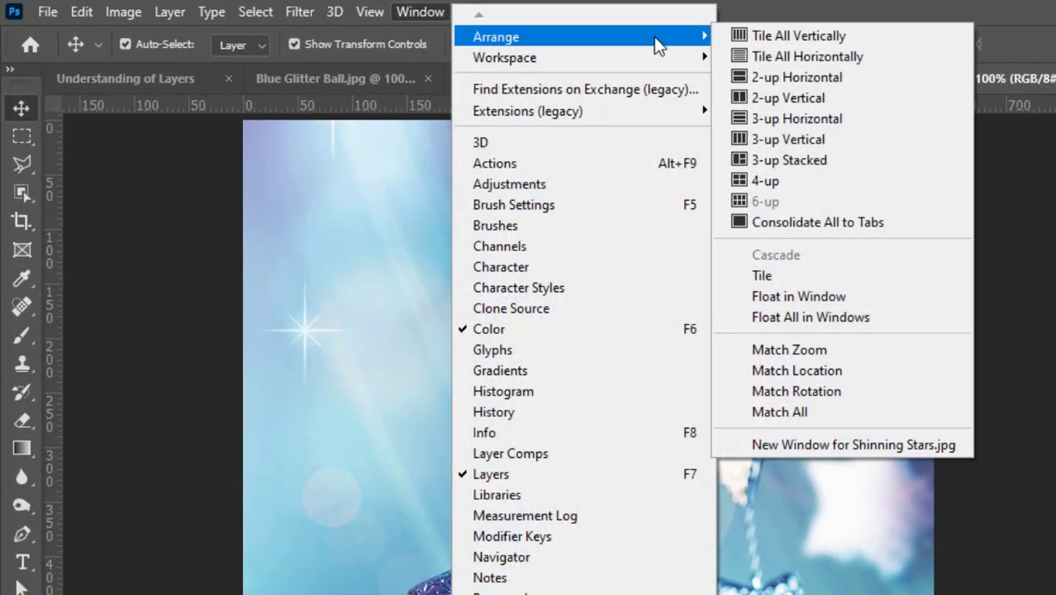
left_click(825, 275)
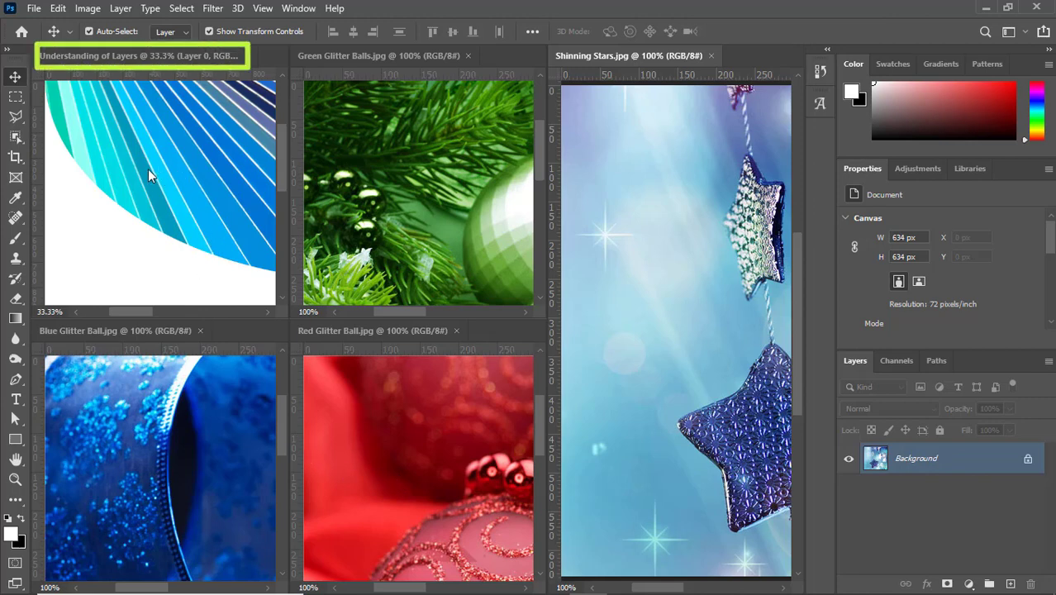
Copy the Green Glitter Balls.jpg image into the centre of the Understanding of Layers document and close the source file
left_click(377, 154)
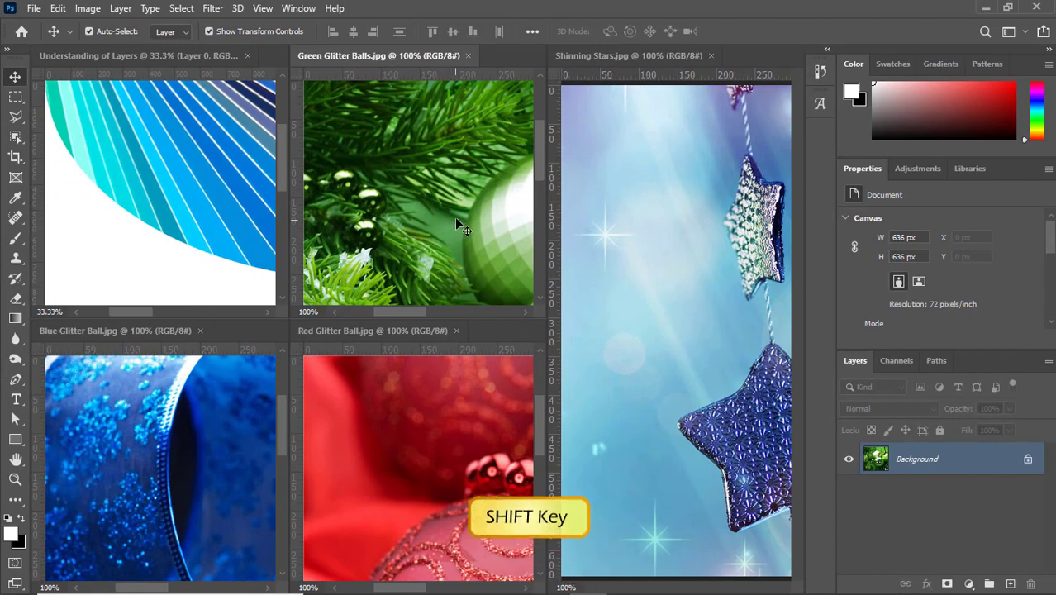
left_click_drag(456, 215, 194, 192)
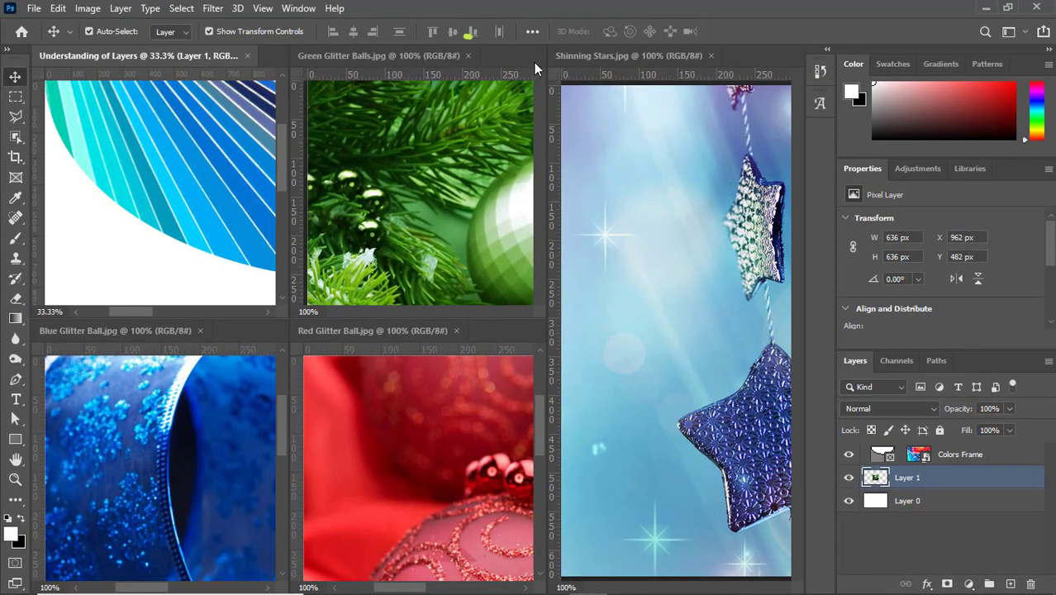
left_click(468, 56)
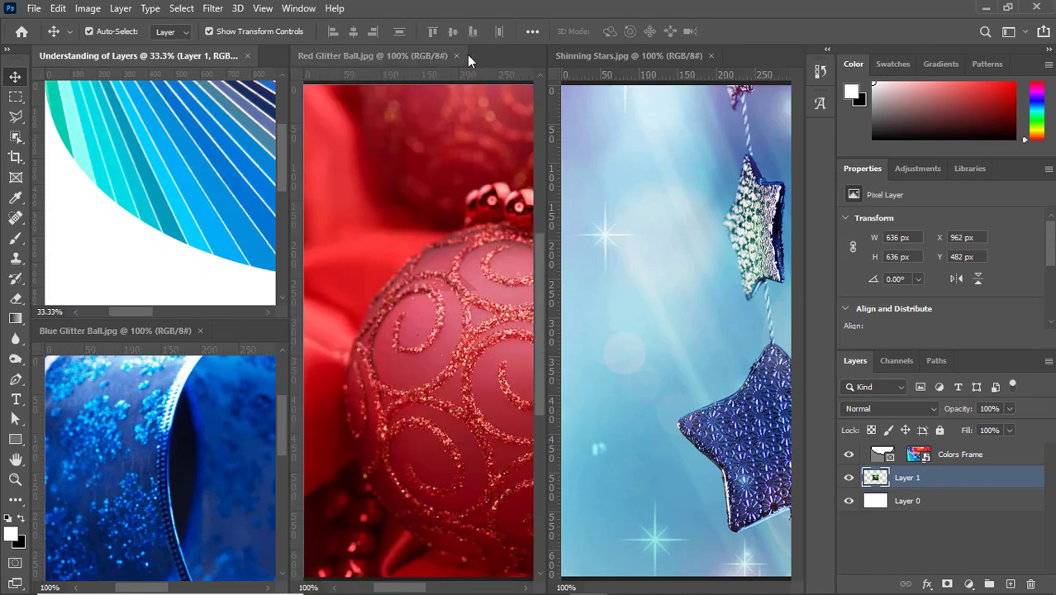
Copy the Red Glitter Ball.jpg image into the centre of the Understanding of Layers document and close the source file
left_click(444, 236)
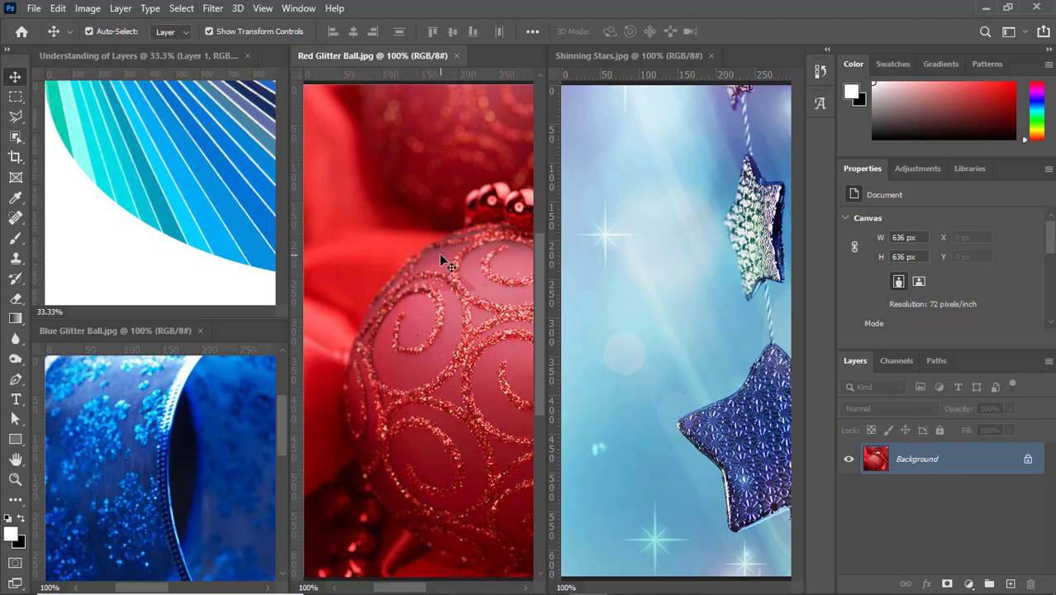
left_click_drag(443, 263, 204, 186)
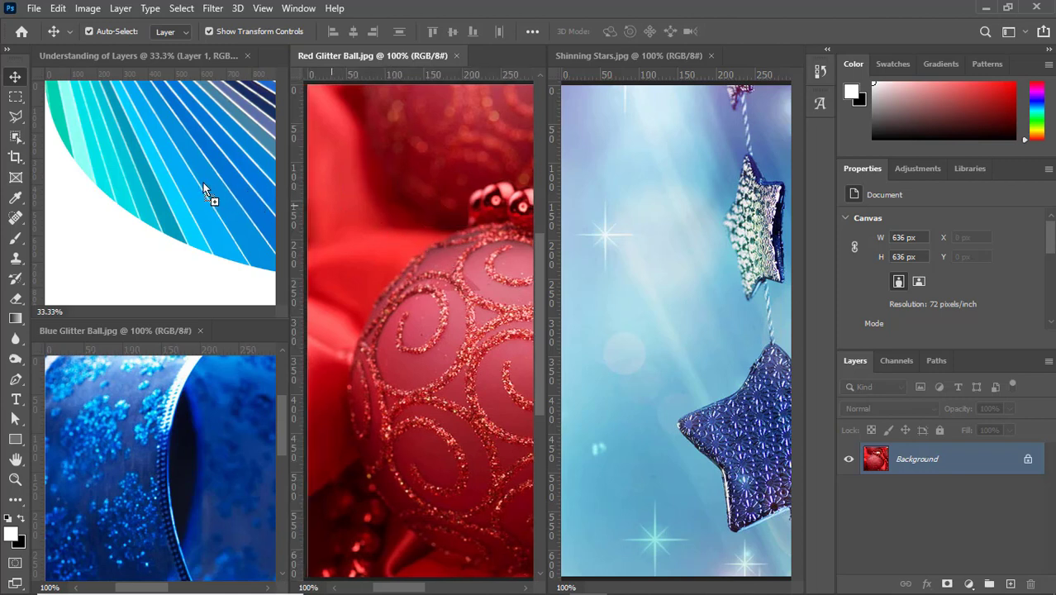
left_click_drag(203, 187, 203, 187)
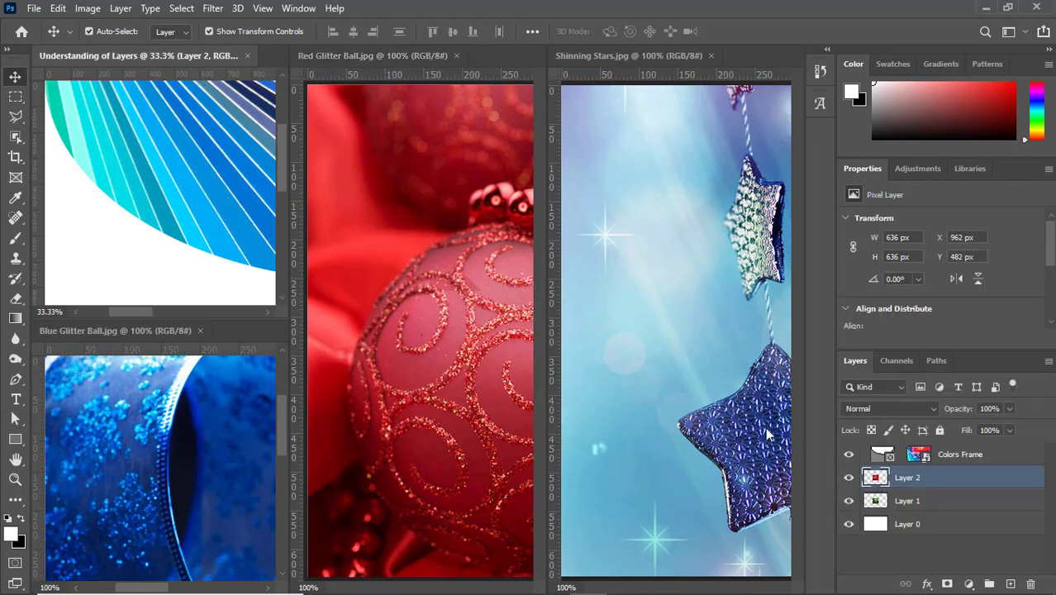
left_click(442, 60)
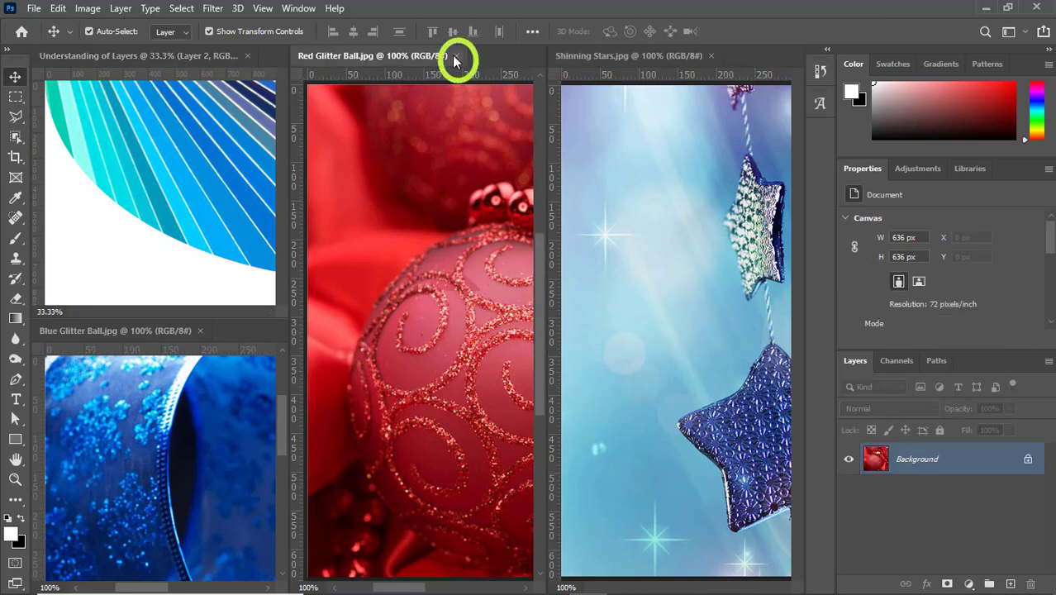
left_click(456, 55)
left_click(458, 55)
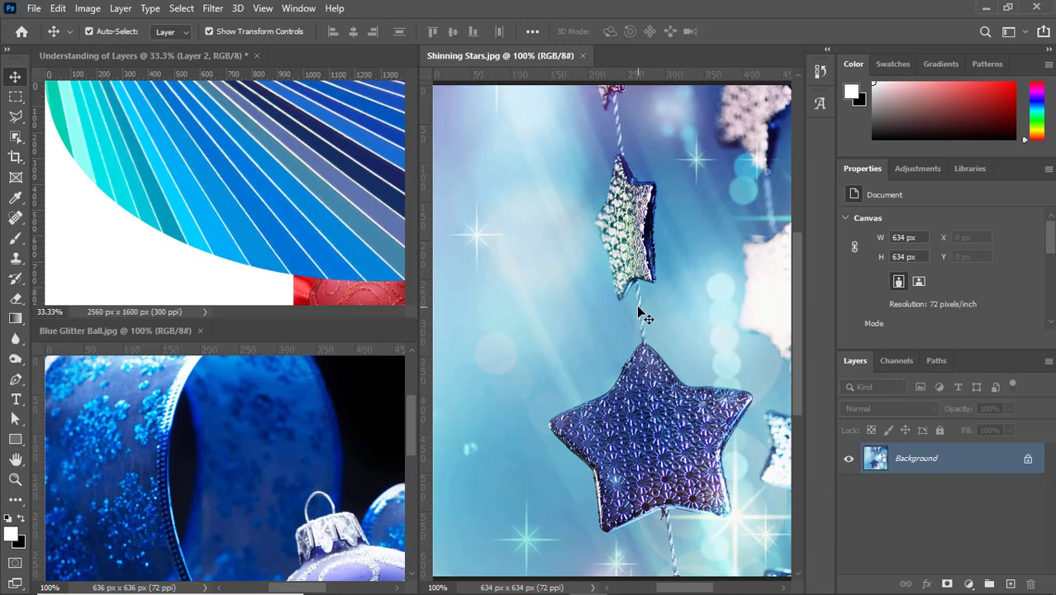
Copy the Shinning Stars.jpg and Blue Glitter Ball.jpg images into the centre of the Understanding of Layers document, closing each source file
left_click_drag(638, 305, 286, 203)
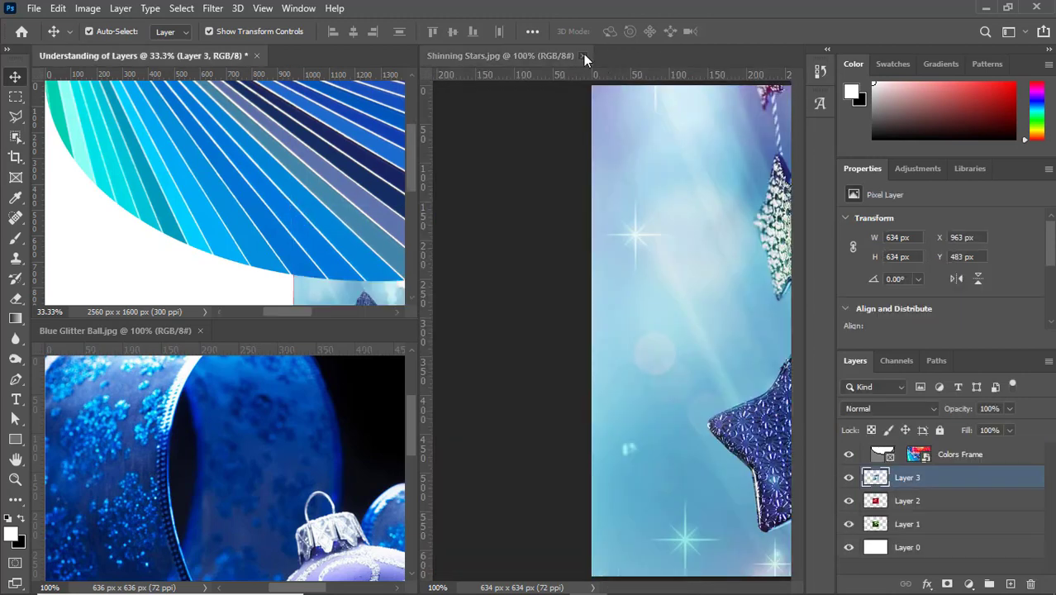
left_click(582, 55)
left_click(489, 454)
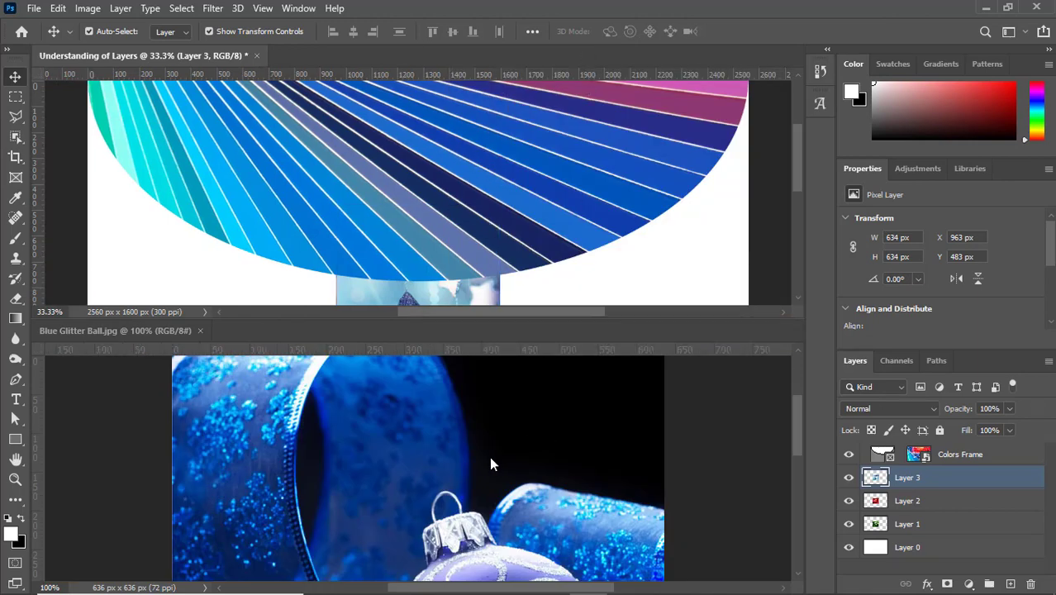
left_click_drag(490, 455, 454, 251)
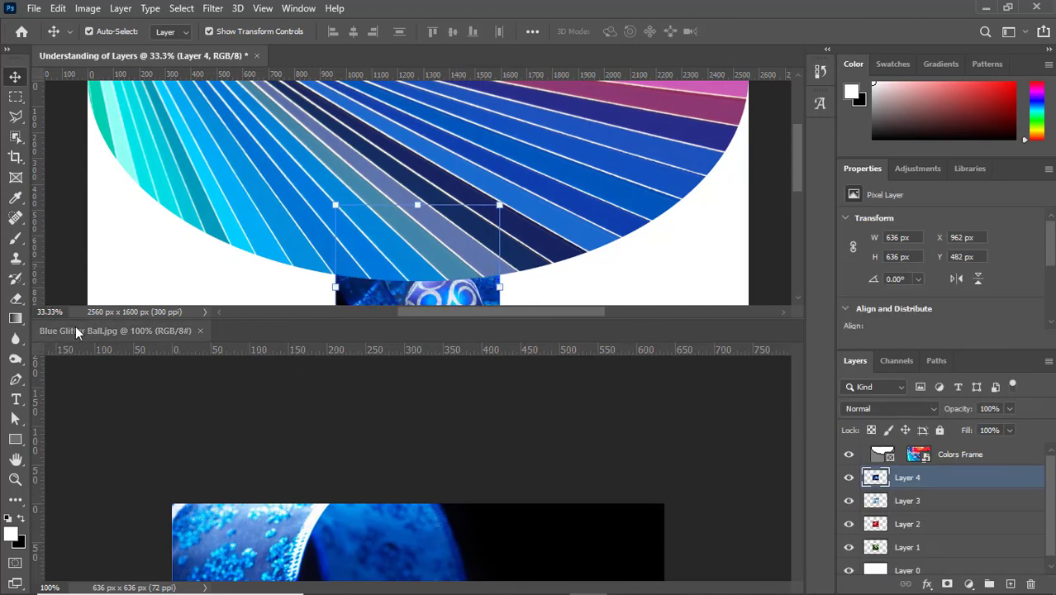
left_click(198, 330)
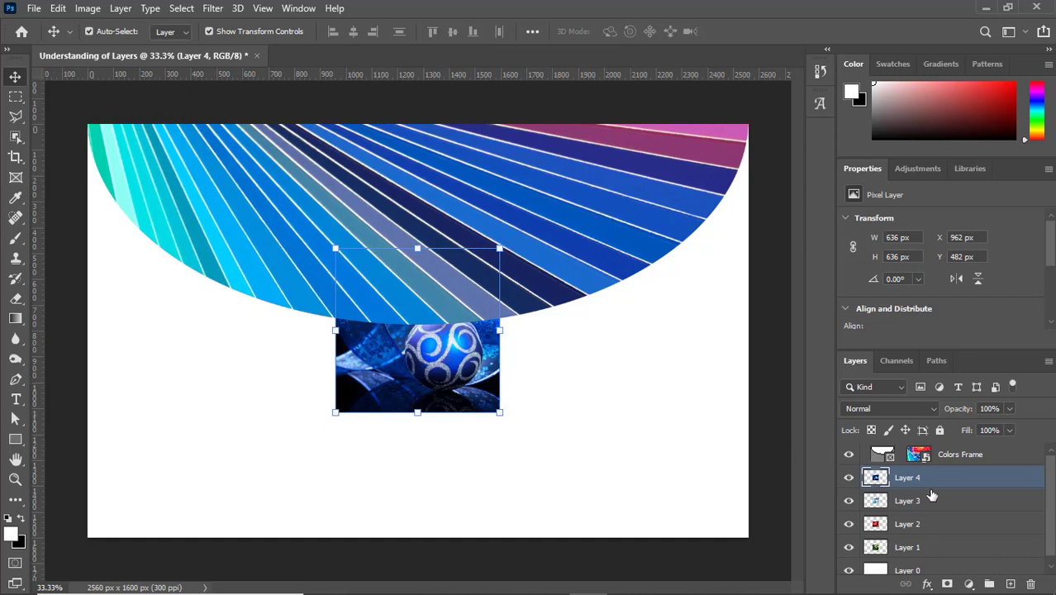
Close the Properties tab group to make room for the full layer list
scroll(931, 495, "down", 1)
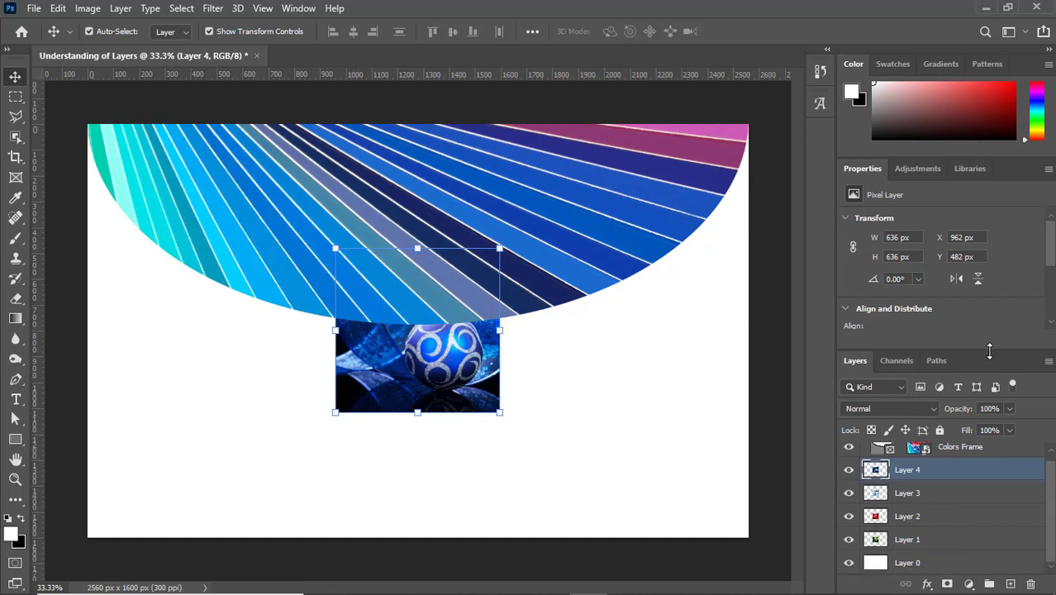
right_click(1048, 171)
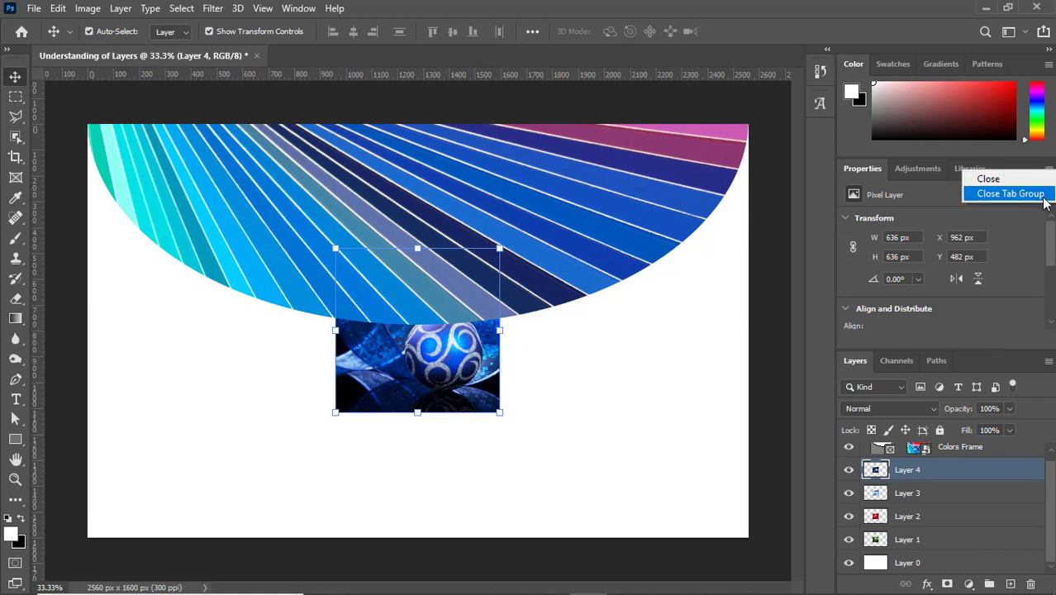
left_click(1010, 193)
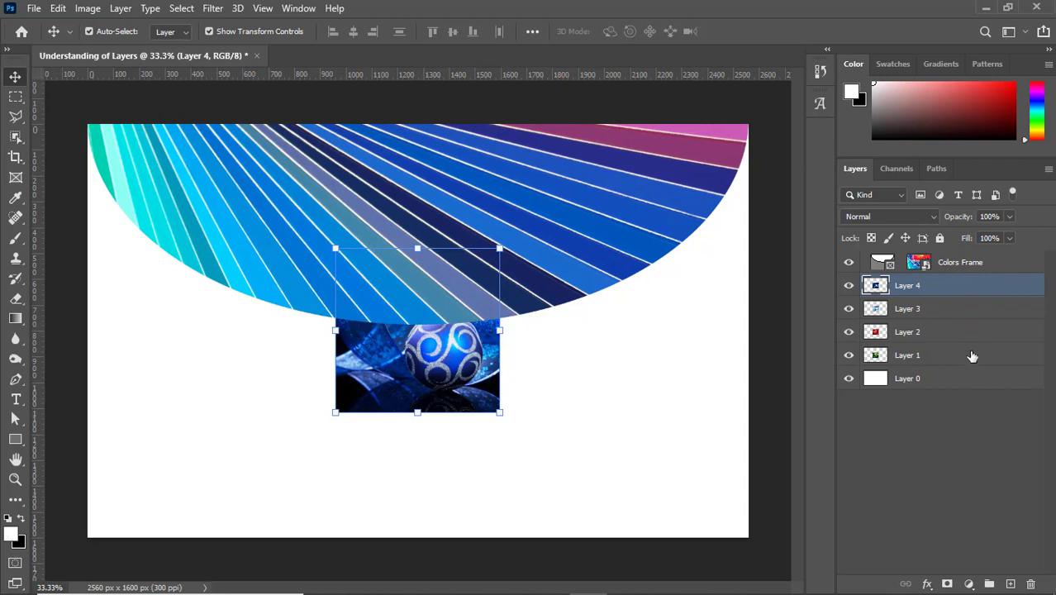
Select Layer 1 through Layer 4 and move them above the Colors Frame layer in the stacking order
key("shift")
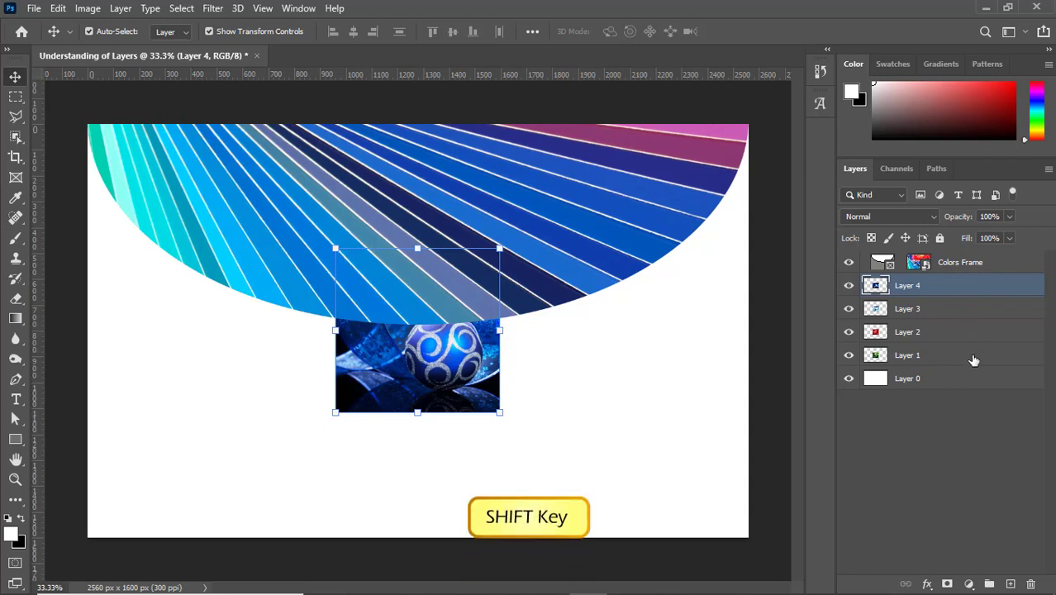
left_click(977, 358, "shift")
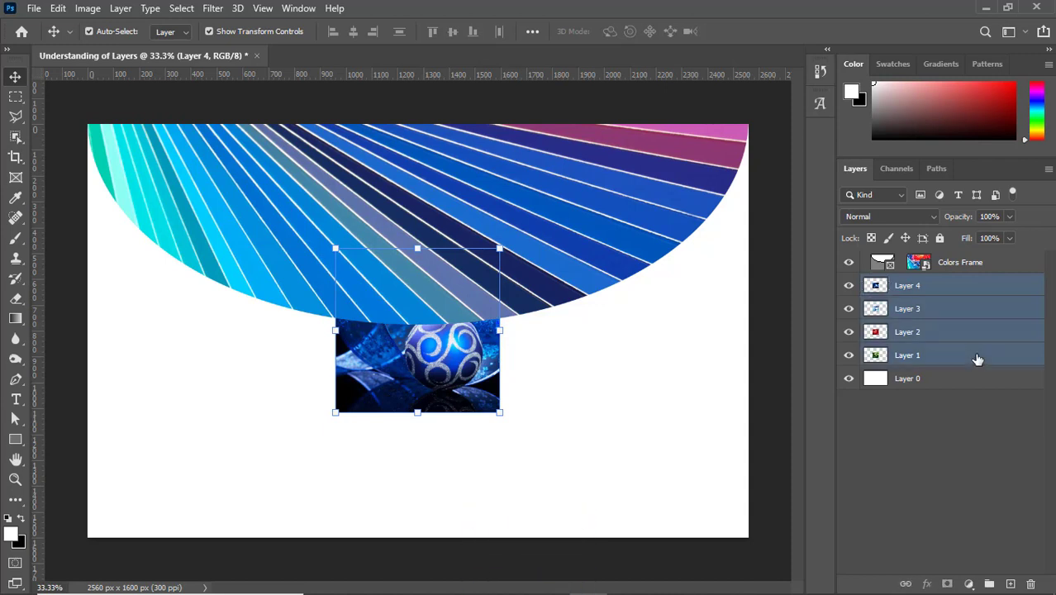
left_click_drag(978, 358, 981, 291)
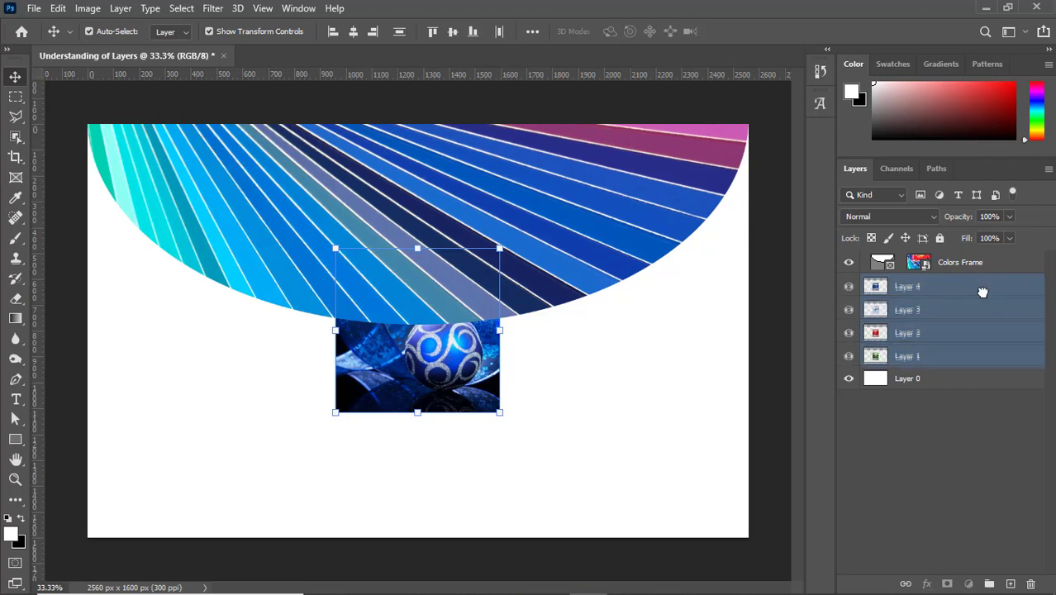
left_click_drag(983, 292, 983, 252)
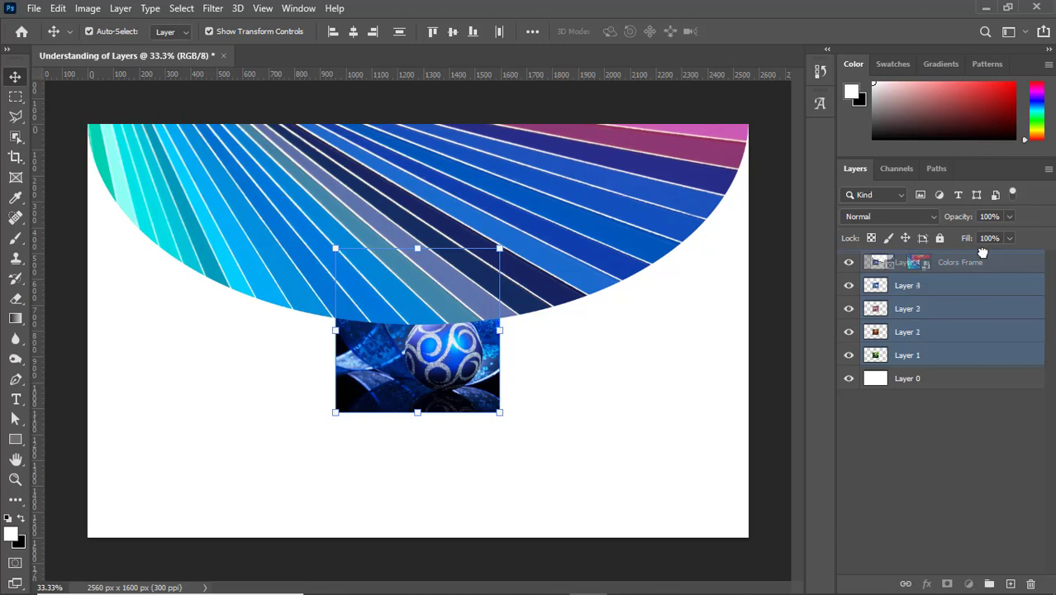
left_click_drag(982, 252, 983, 255)
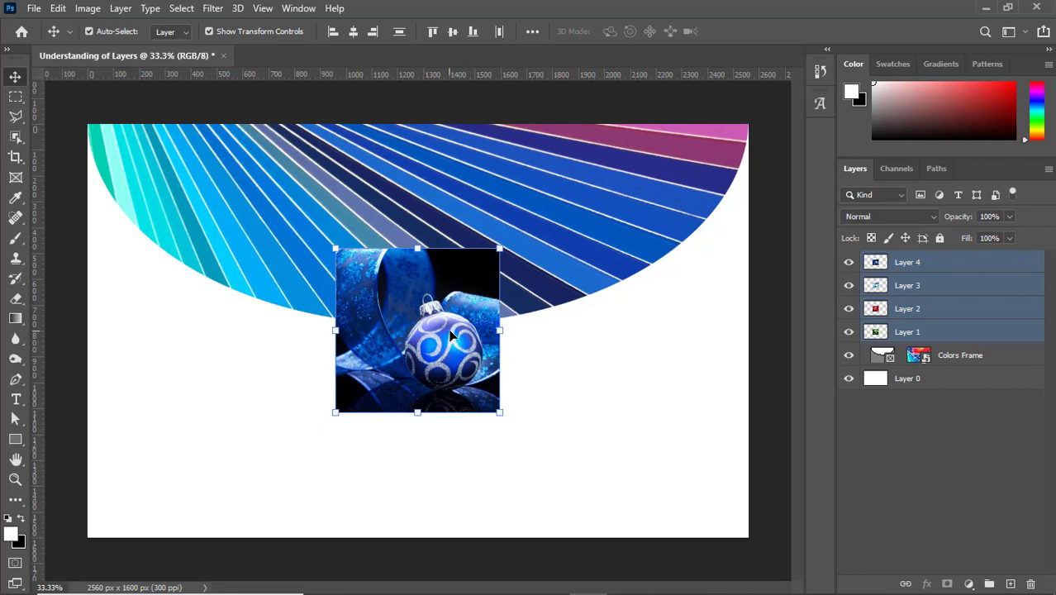
Move the four selected image layers down below the colored arc and scale them proportionally about their centre to 68.90%
left_click_drag(452, 334, 452, 421)
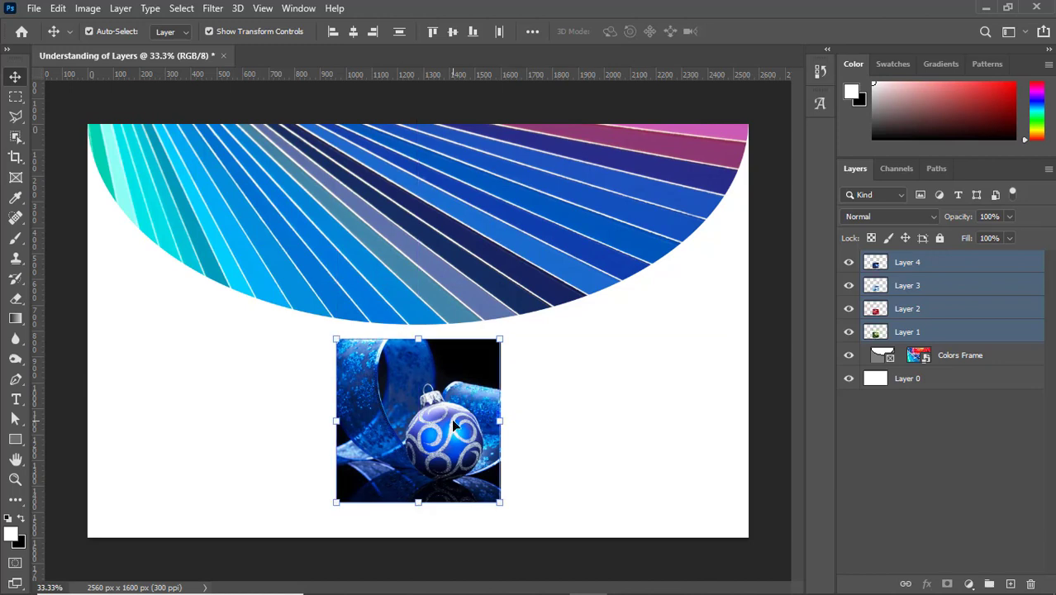
left_click(58, 10)
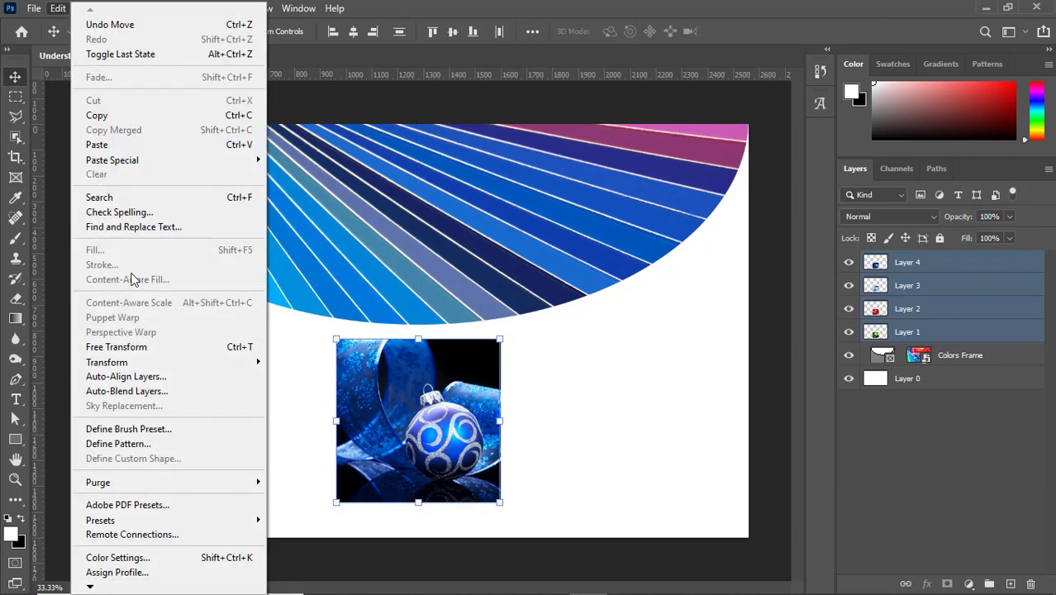
mouse_move(183, 363)
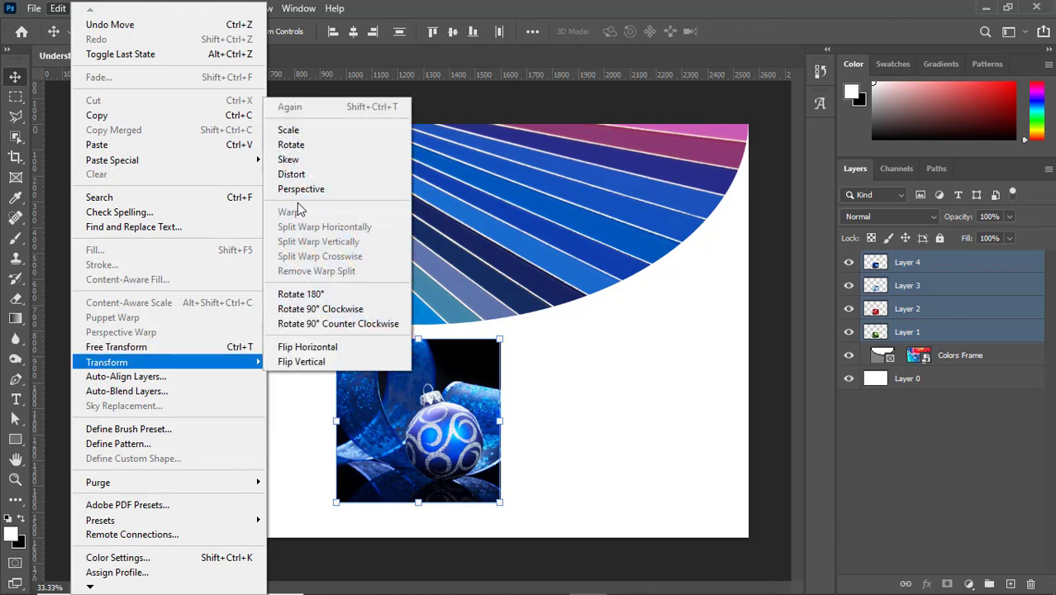
left_click(301, 137)
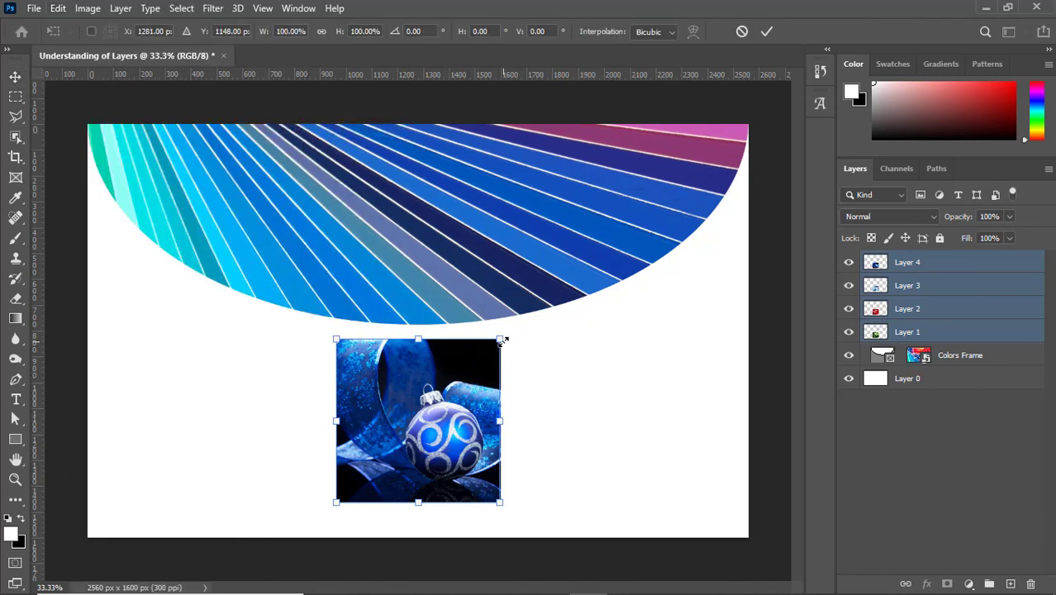
mouse_move(469, 384)
left_mouse_down()
mouse_move(451, 378)
mouse_move(468, 384)
left_mouse_up()
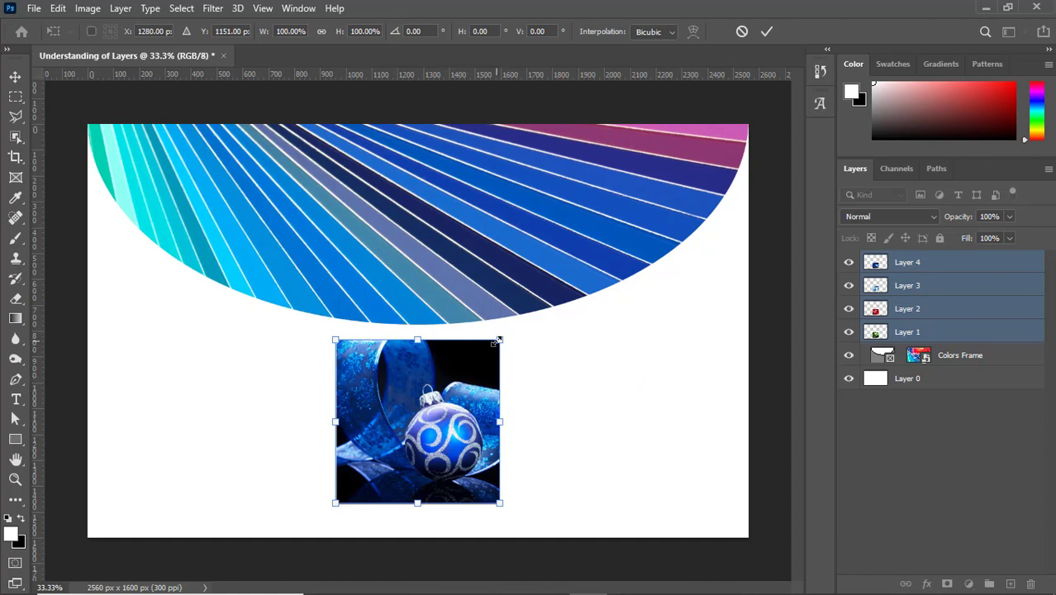
left_click_drag(498, 340, 487, 384)
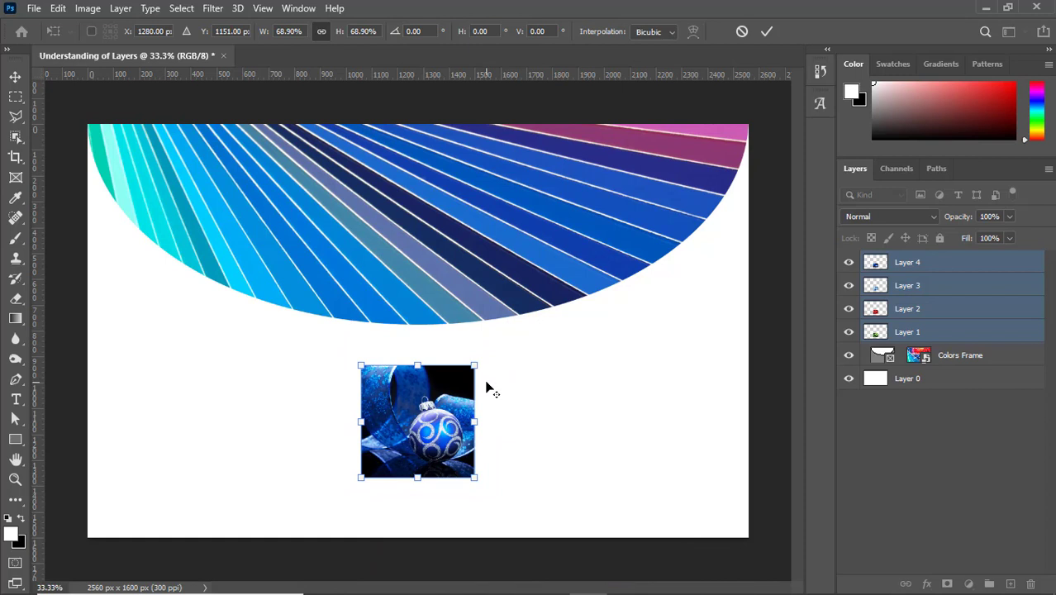
Move the blue ball image to the left of the image stack and the stars image to its right, below the arc
left_click(909, 331)
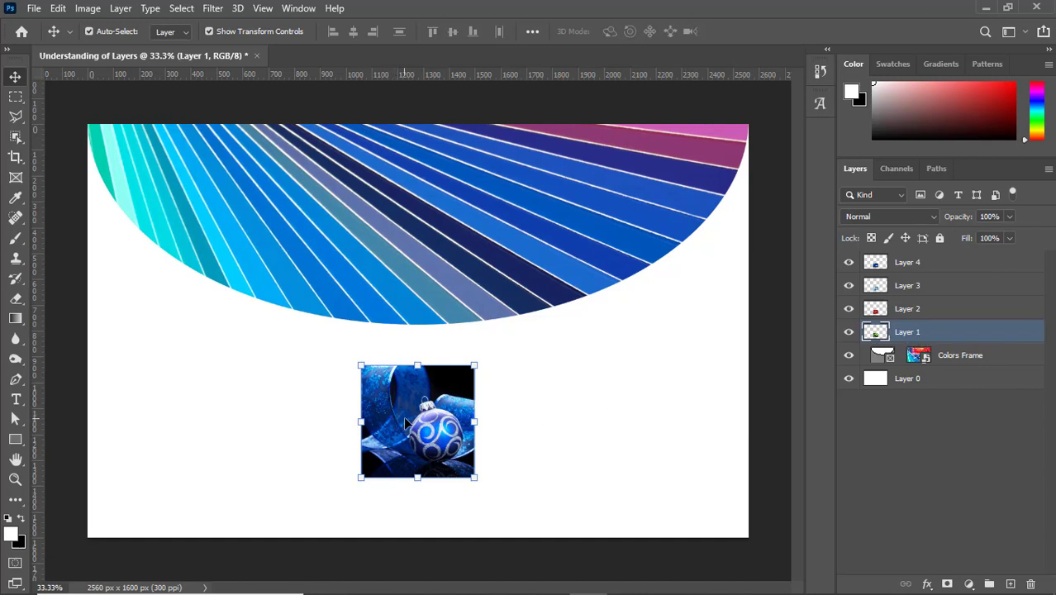
left_click_drag(439, 433, 262, 438)
left_click(917, 308)
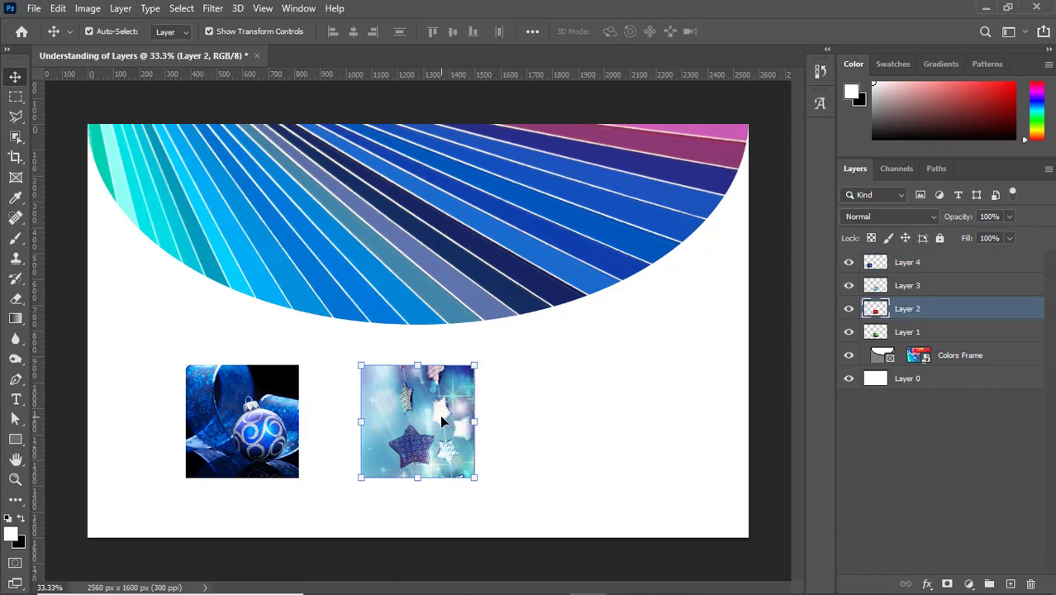
left_click_drag(449, 425, 577, 423)
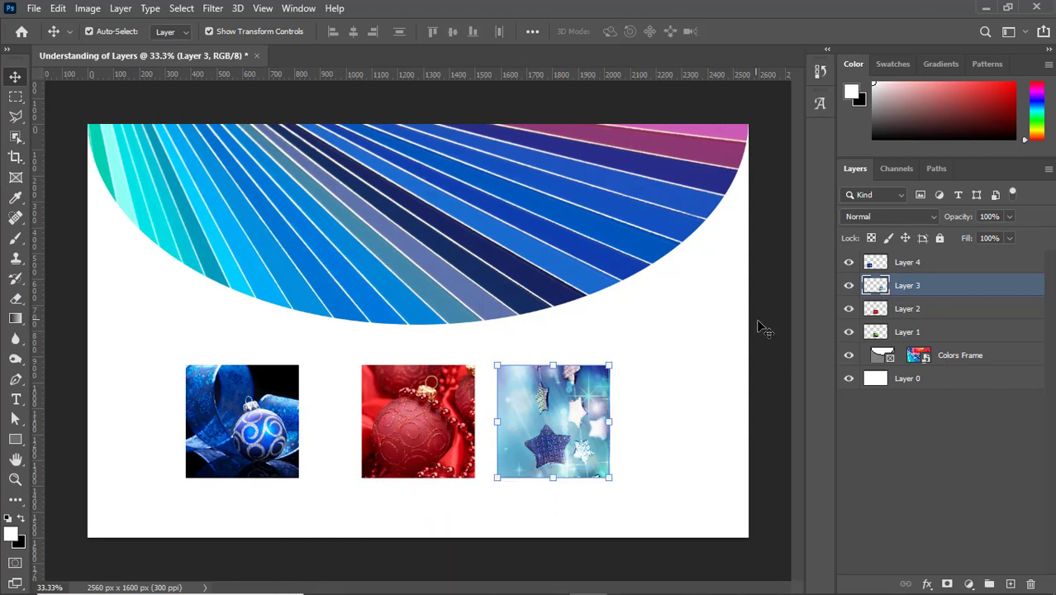
Move the red ball image to the right end of the row beside the stars image, and select Layer 1
left_click(888, 310)
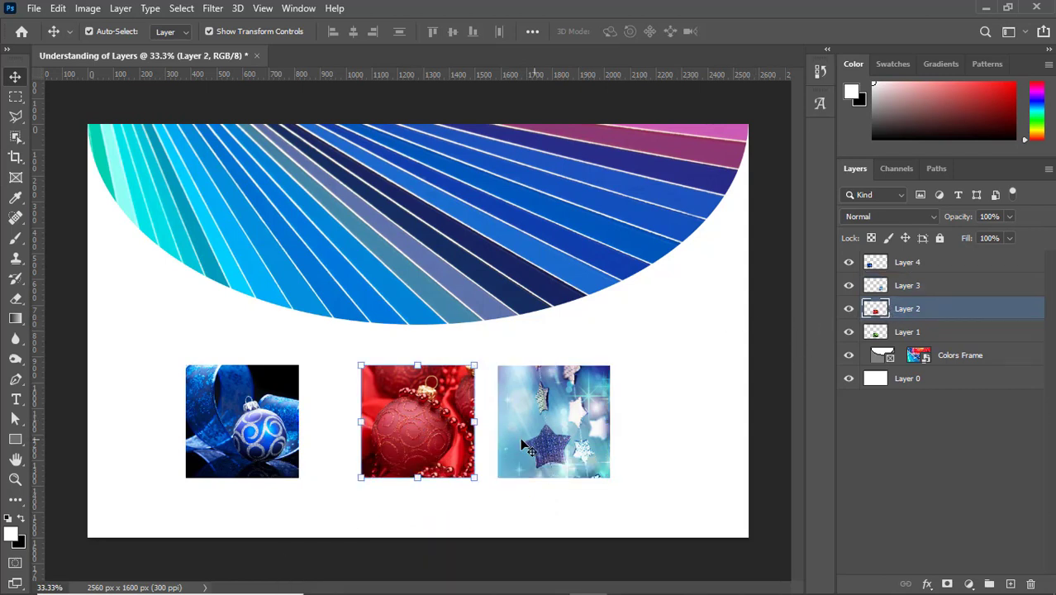
left_click_drag(411, 417, 669, 420)
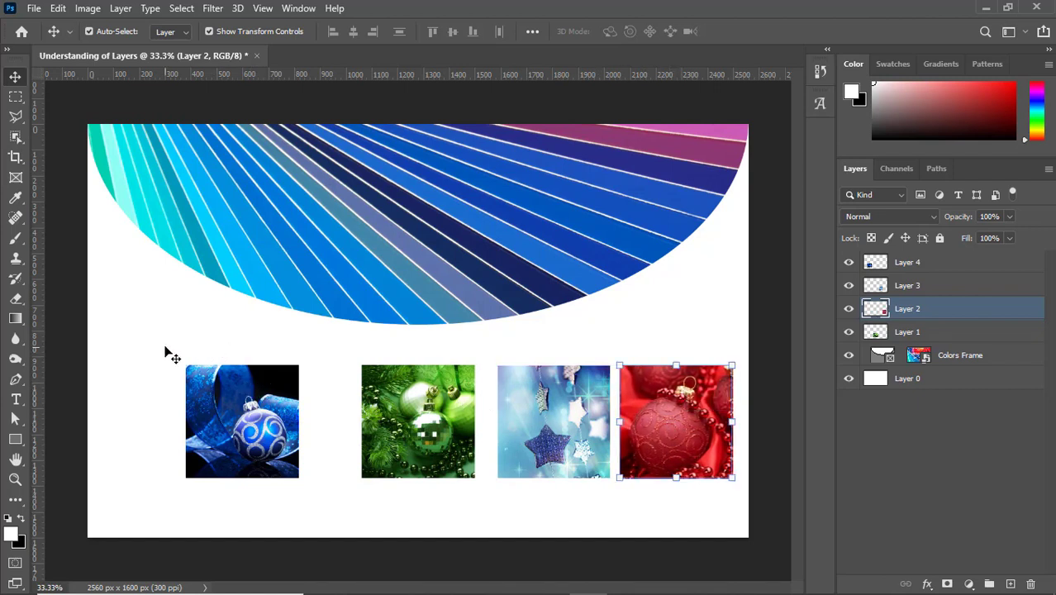
left_click(172, 397)
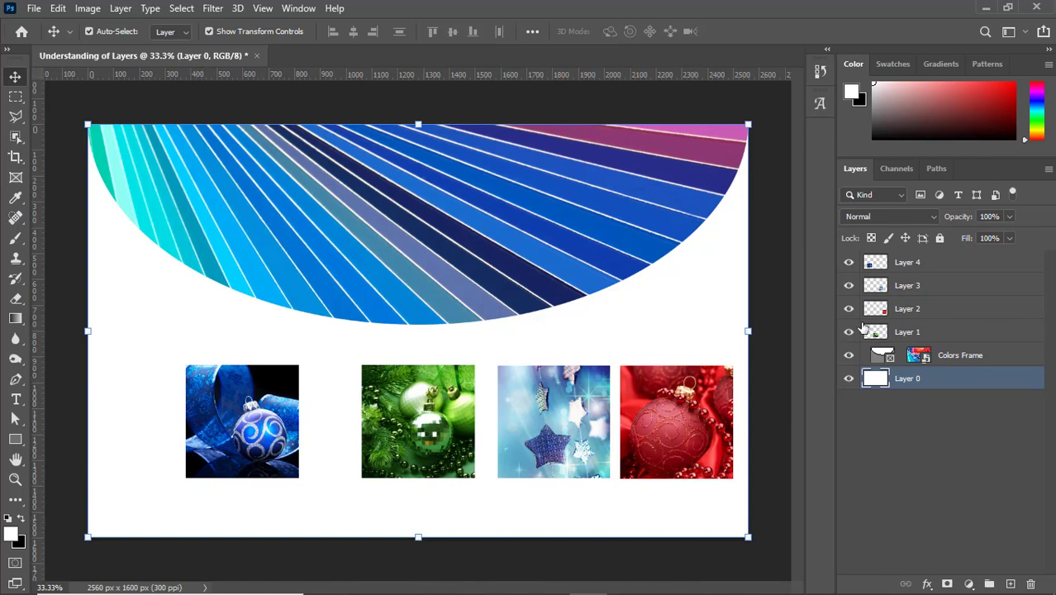
left_click(917, 334)
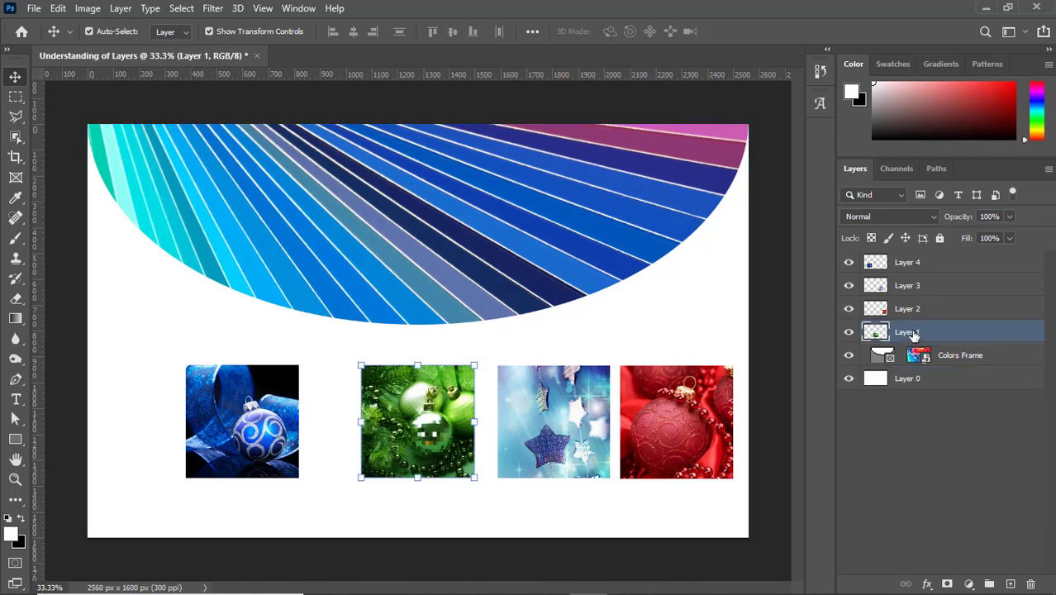
Select Layer 1 through Layer 4 and distribute the horizontal spacing between the four images evenly
left_click(917, 264, "shift")
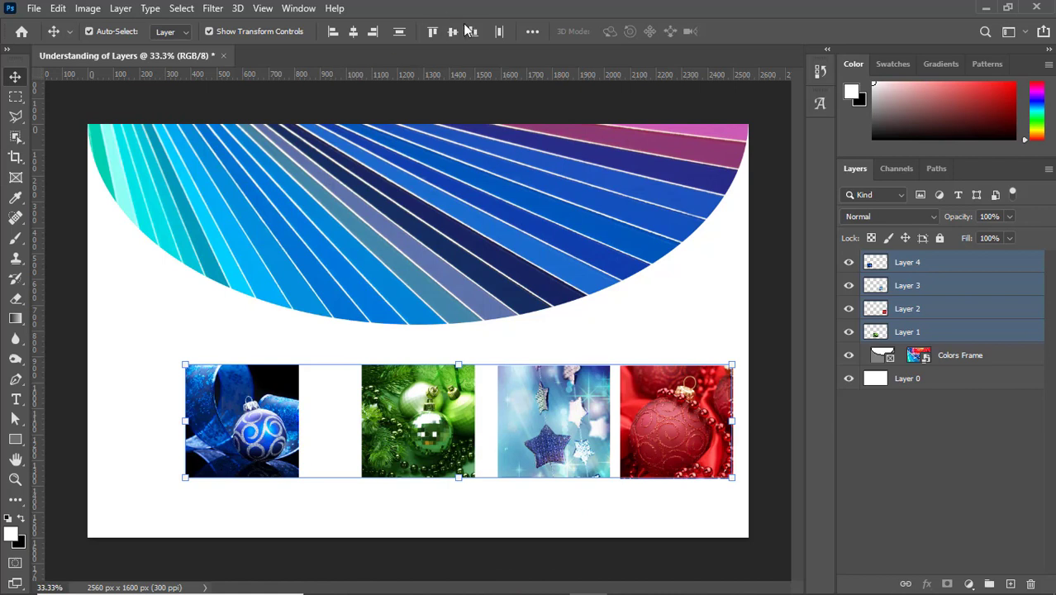
left_click(533, 31)
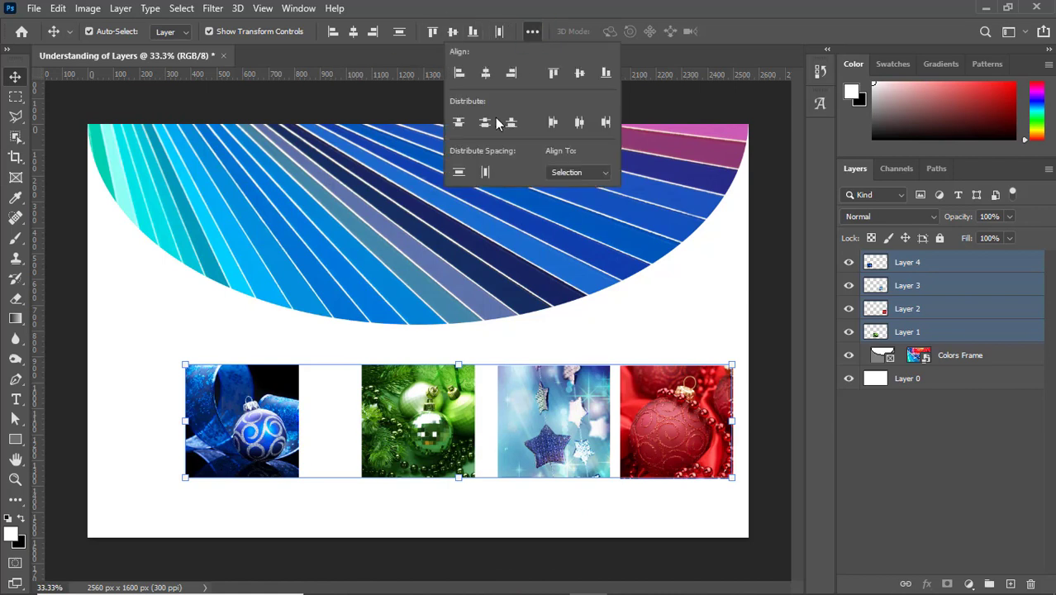
left_click(488, 171)
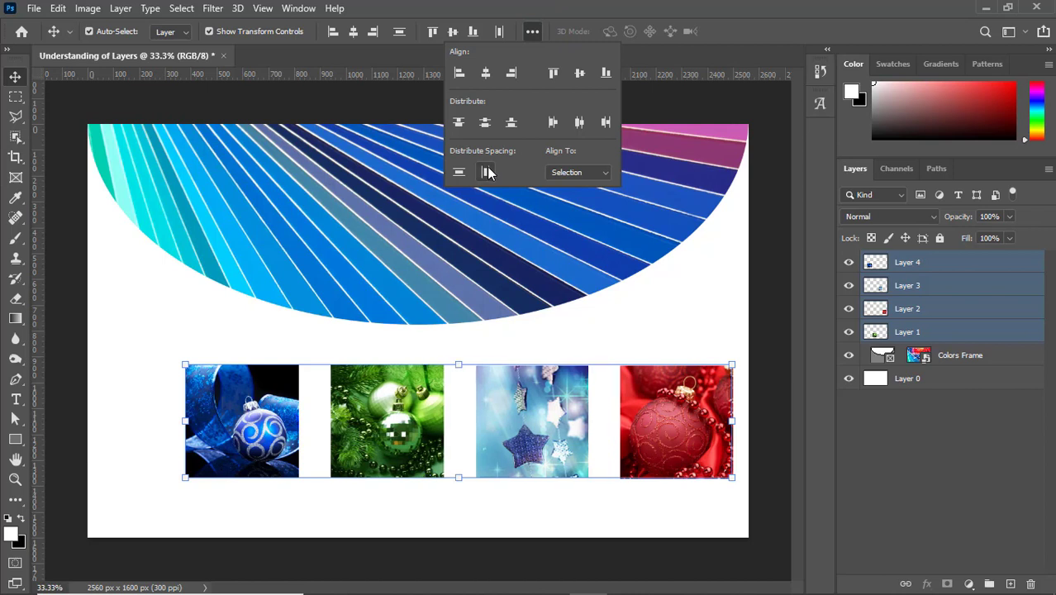
left_click(467, 344)
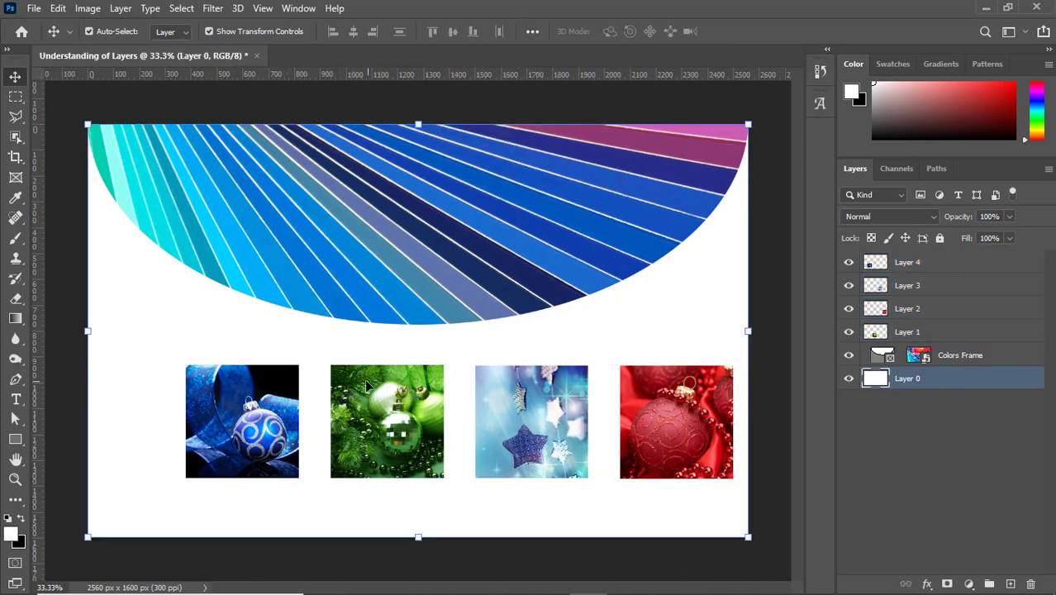
Select Layer 4 through Layer 1 and move the row of four images left to centre it below the arc
left_click(899, 263)
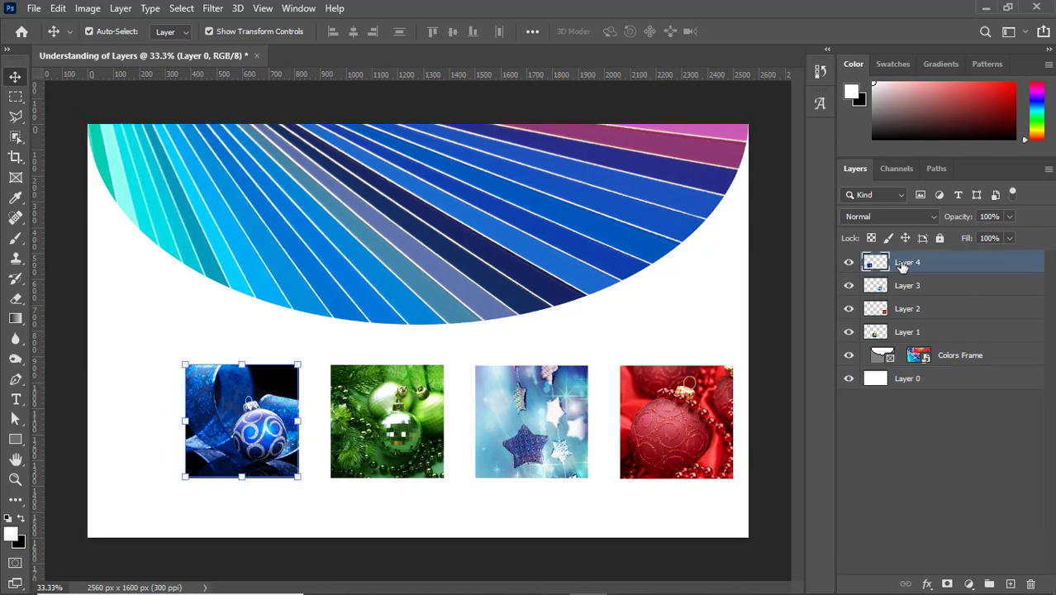
left_click(950, 334, "shift")
left_click_drag(697, 432, 660, 426)
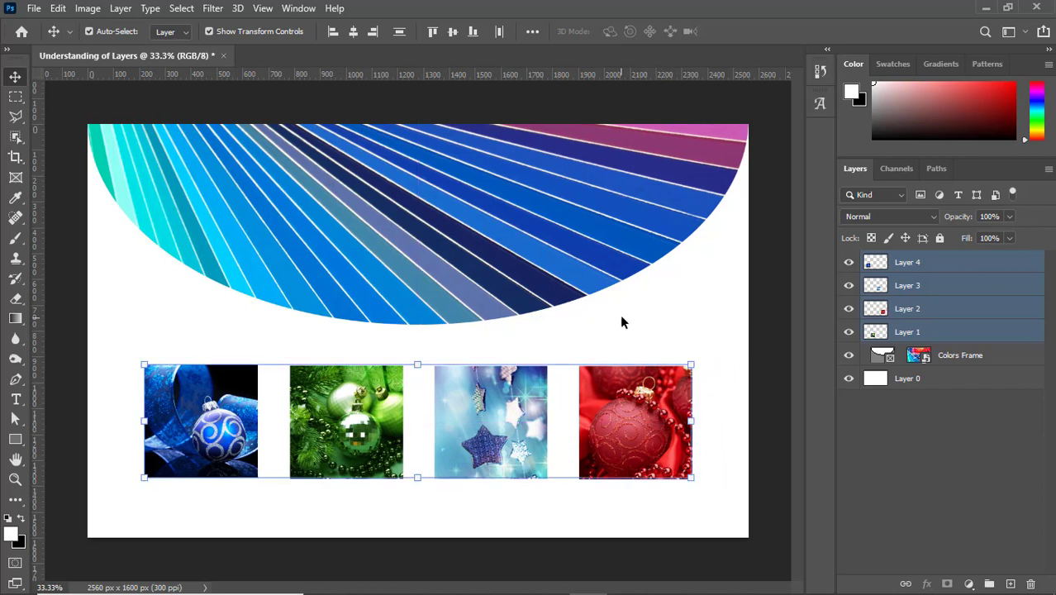
Reorder the image layers from top to bottom as Layer 1, Layer 2, Layer 3 and Layer 4
left_click(926, 332)
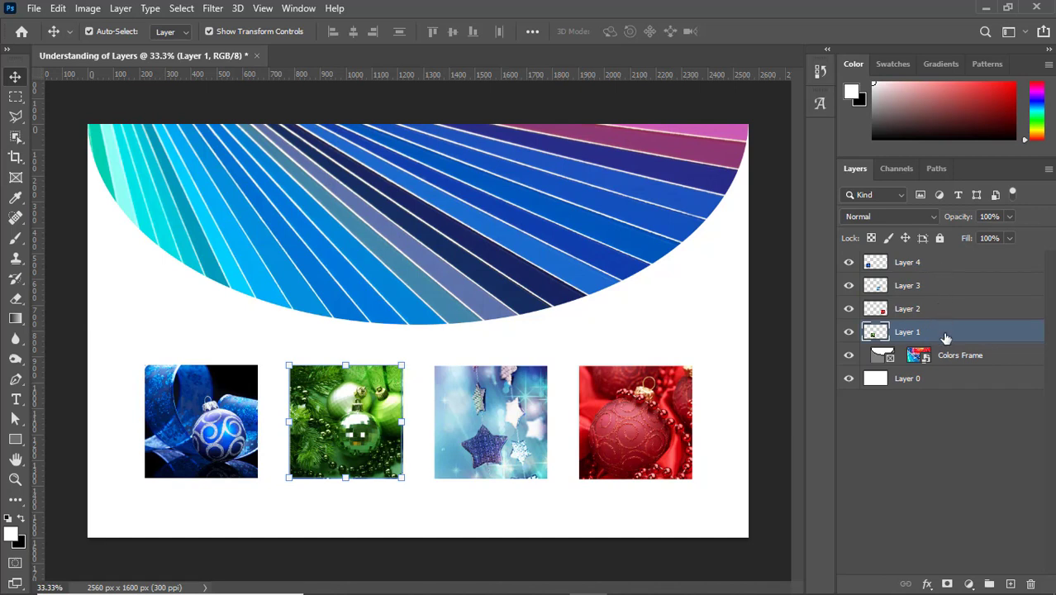
left_click_drag(946, 338, 957, 258)
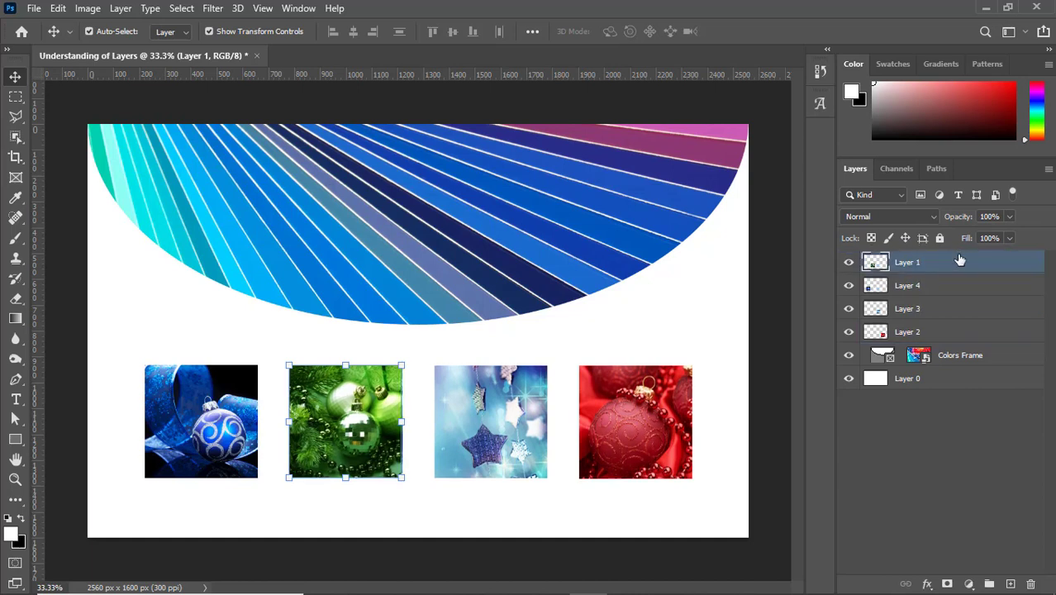
left_click(923, 332)
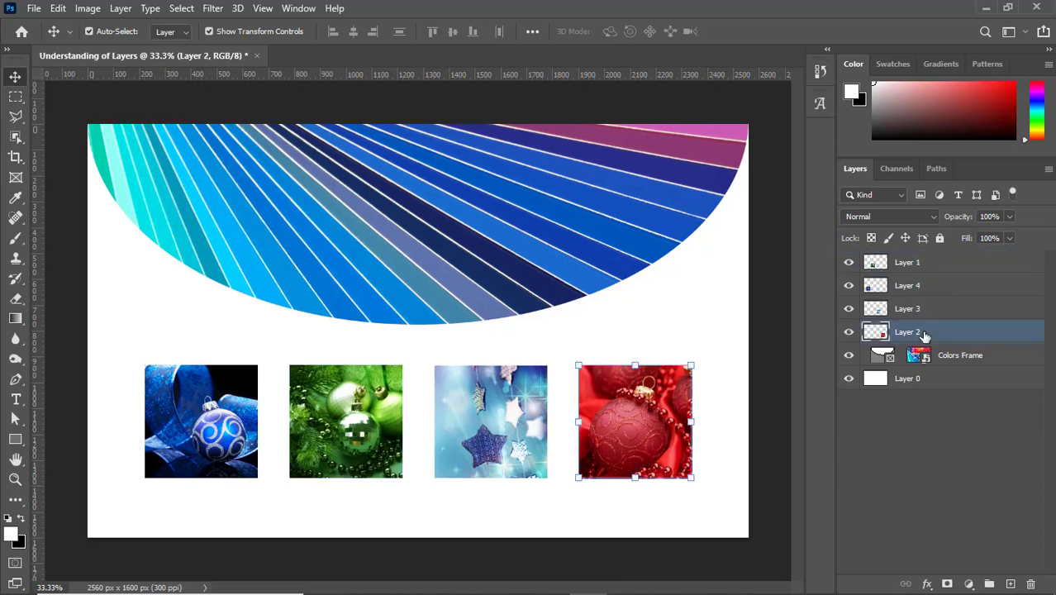
left_click_drag(926, 333, 939, 281)
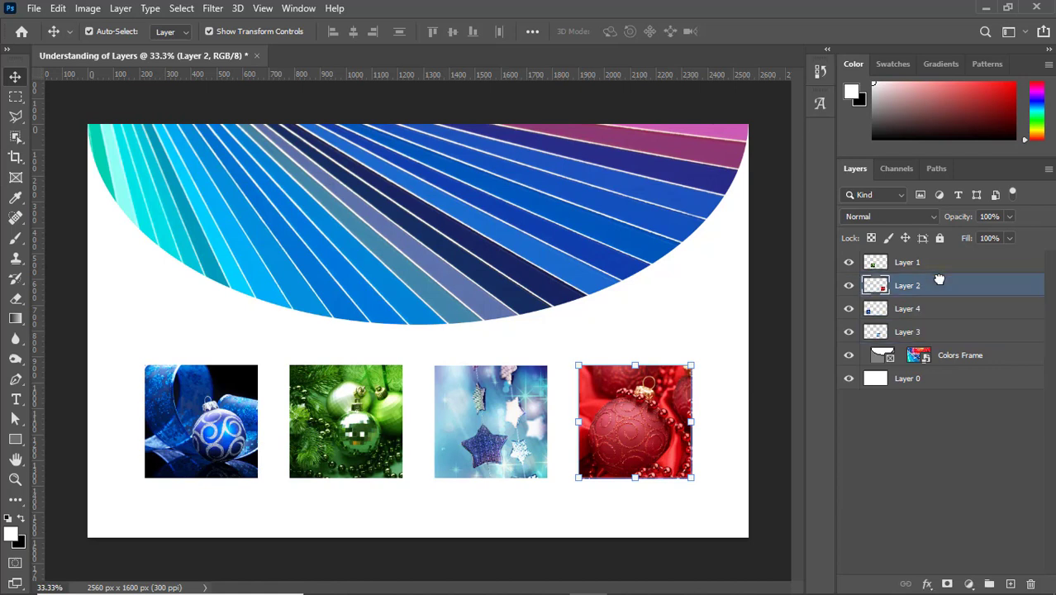
left_click(929, 337)
left_click_drag(929, 338, 935, 307)
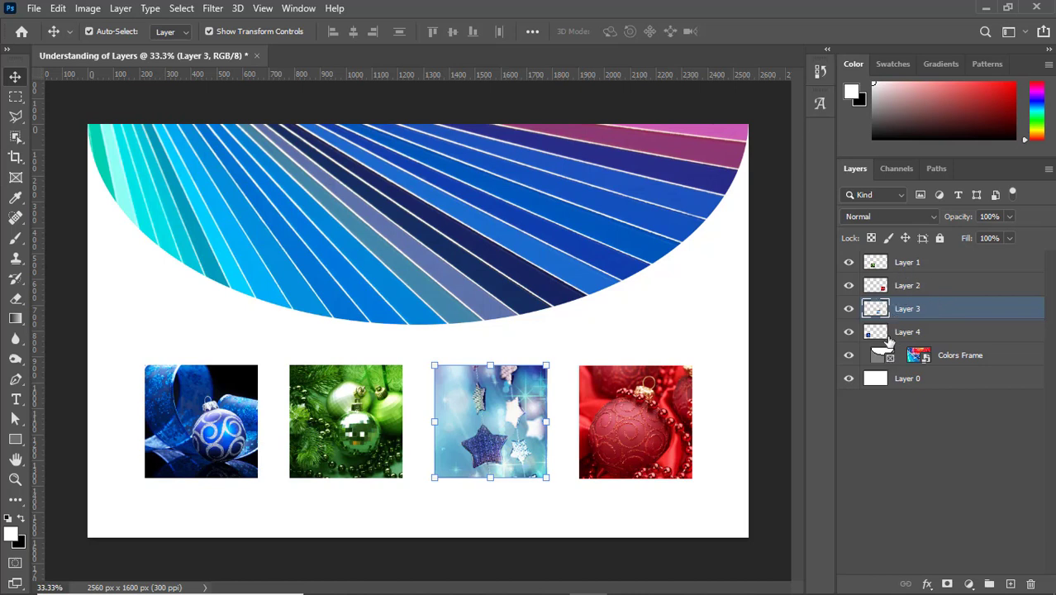
Mask the blue ball, green ball, stars and red ball images with circular frames using the Frame tool, each covering its whole image
key("k")
left_click_drag(145, 365, 259, 479)
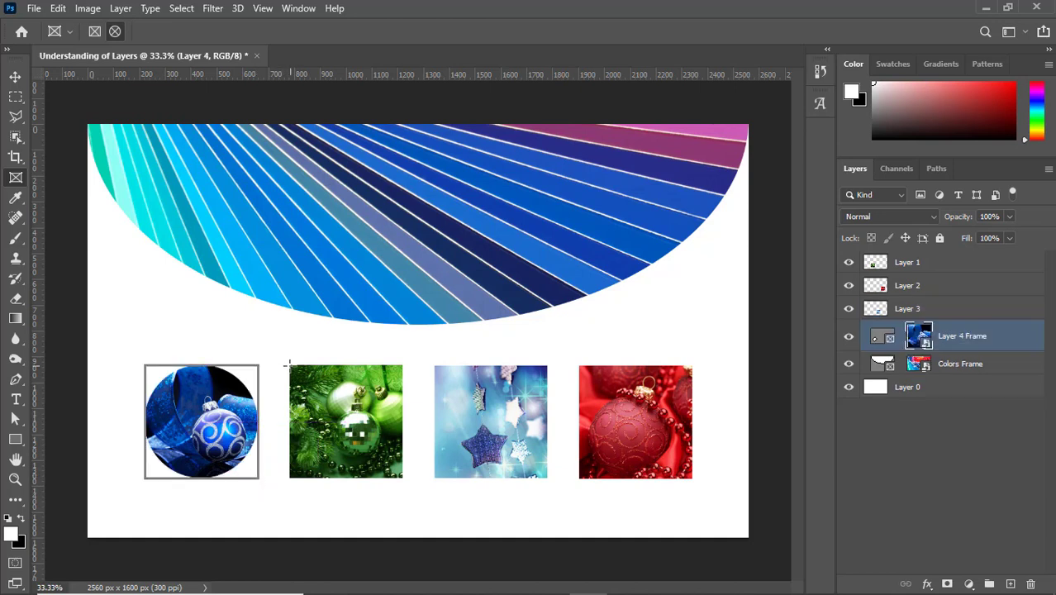
left_click_drag(290, 364, 406, 473)
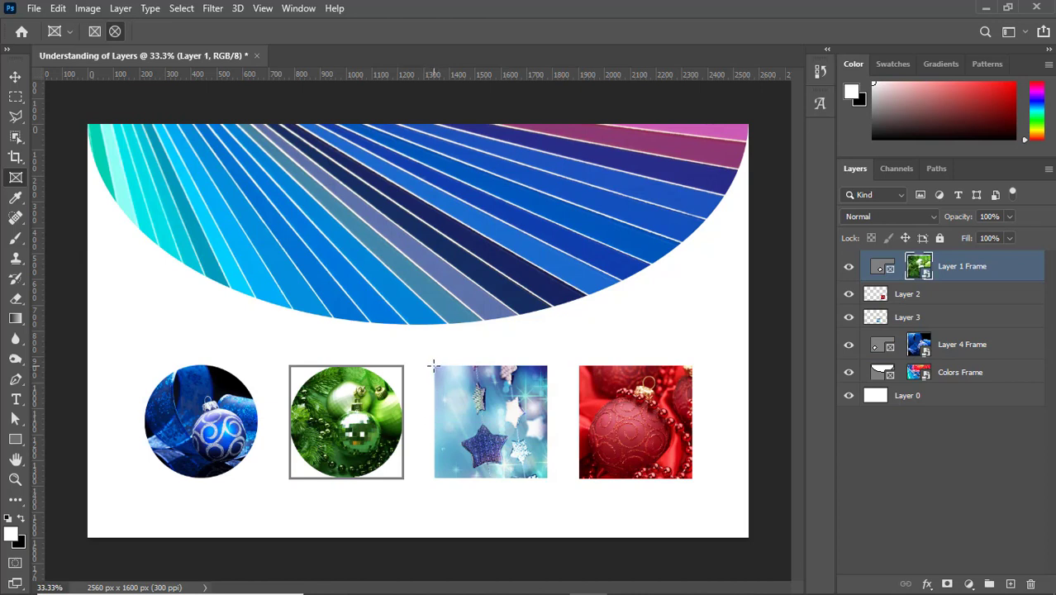
left_click_drag(433, 365, 552, 470)
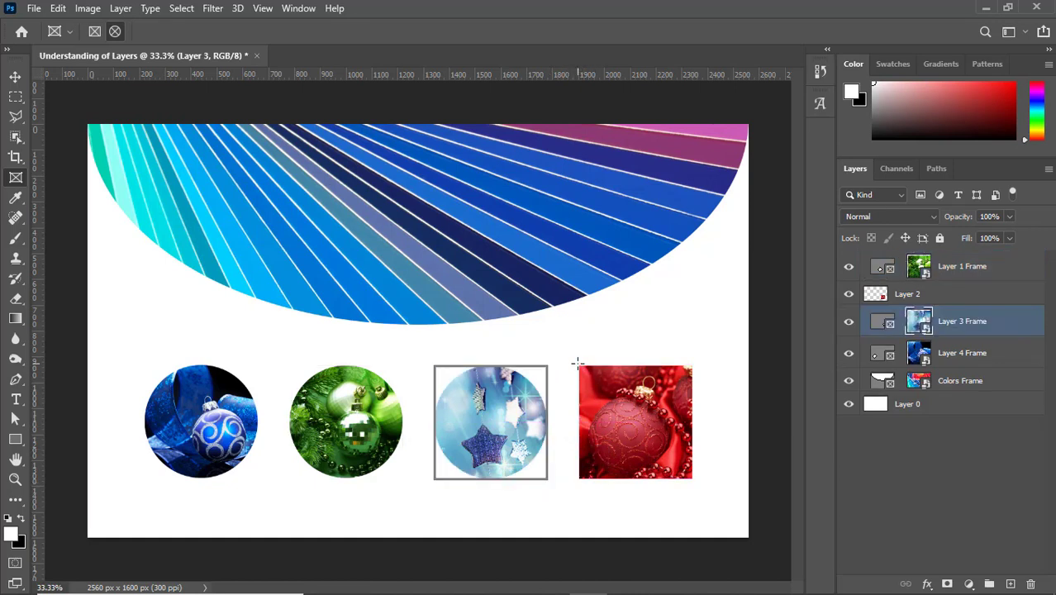
left_click_drag(578, 364, 696, 478)
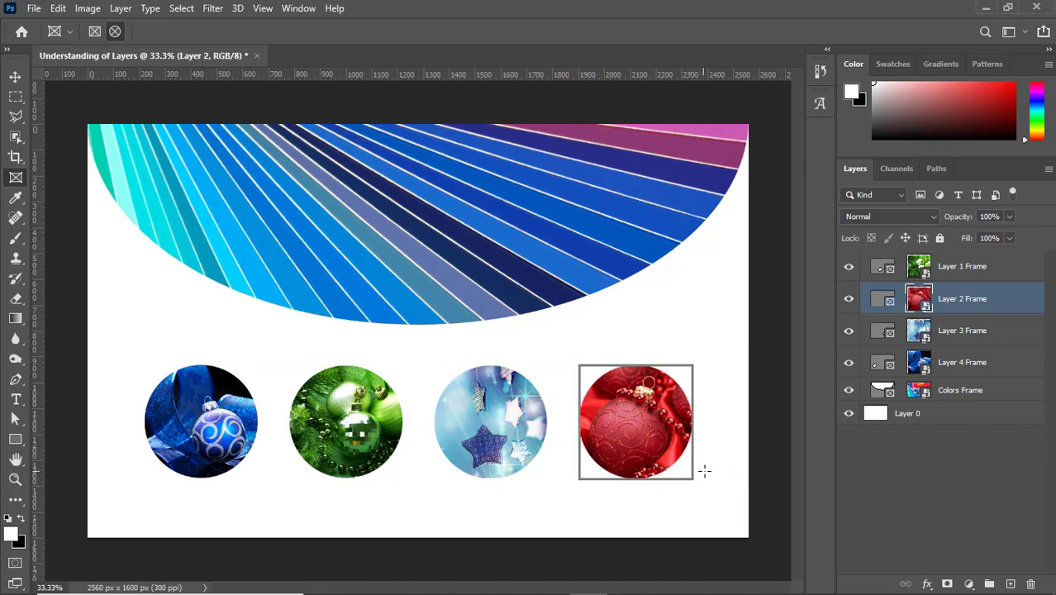
Try moving the green ball's circular frame up and to the left on its own, and undo the move
left_click(15, 77)
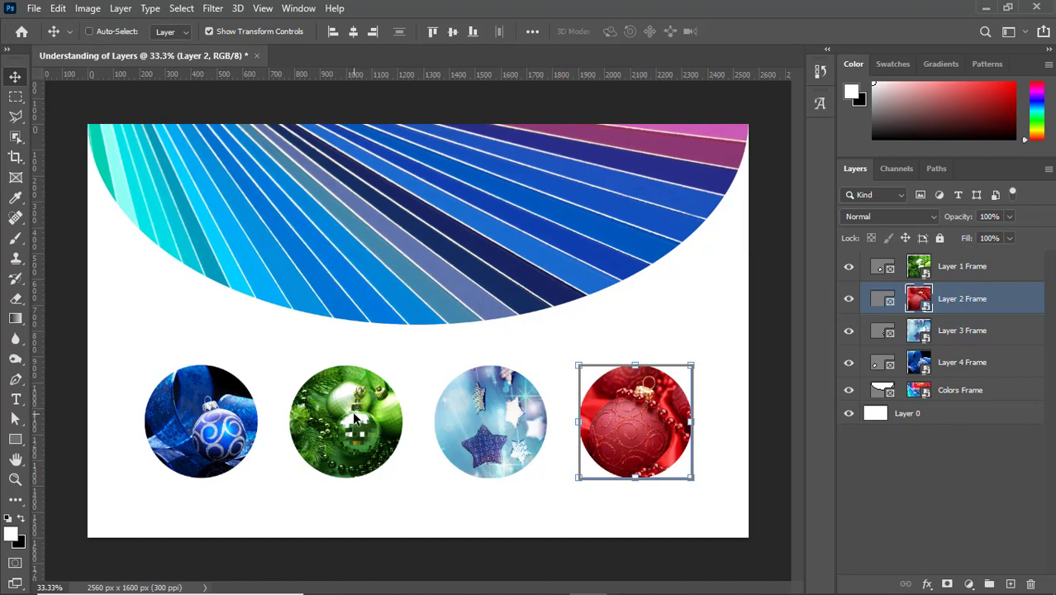
left_click_drag(355, 420, 315, 366)
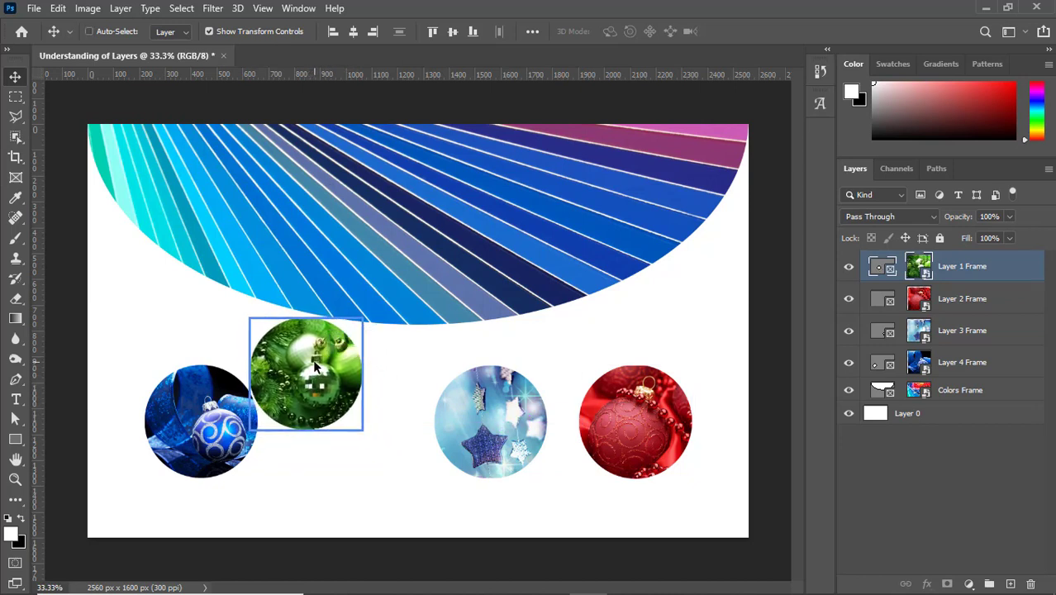
key("ctrl+z")
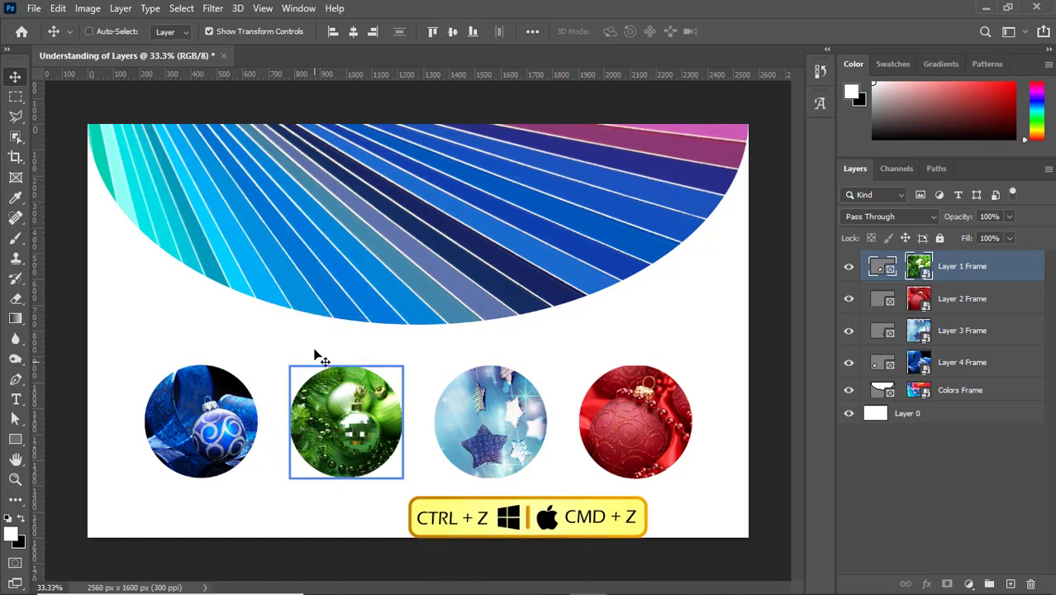
Group Layer 1 Frame through Layer 4 Frame, and expand and collapse the new group to check its contents
left_click(999, 365, "shift")
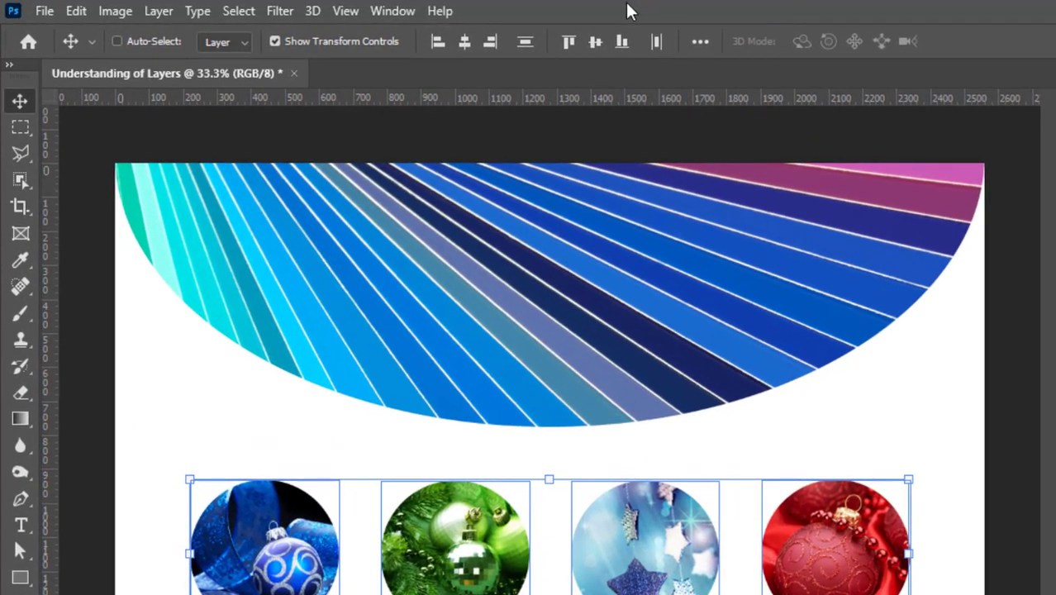
left_click(157, 11)
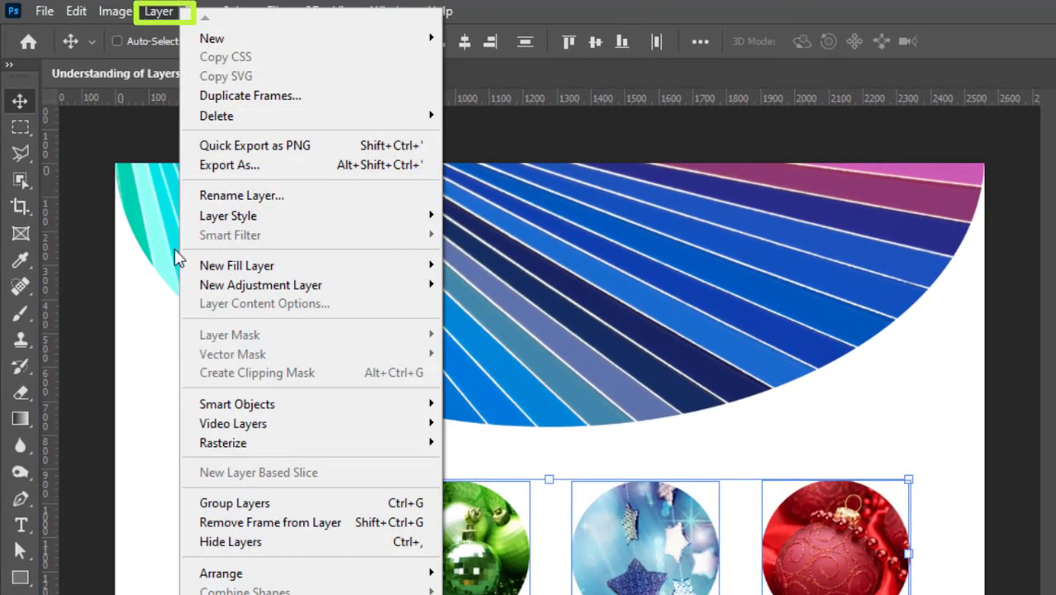
left_click(231, 503)
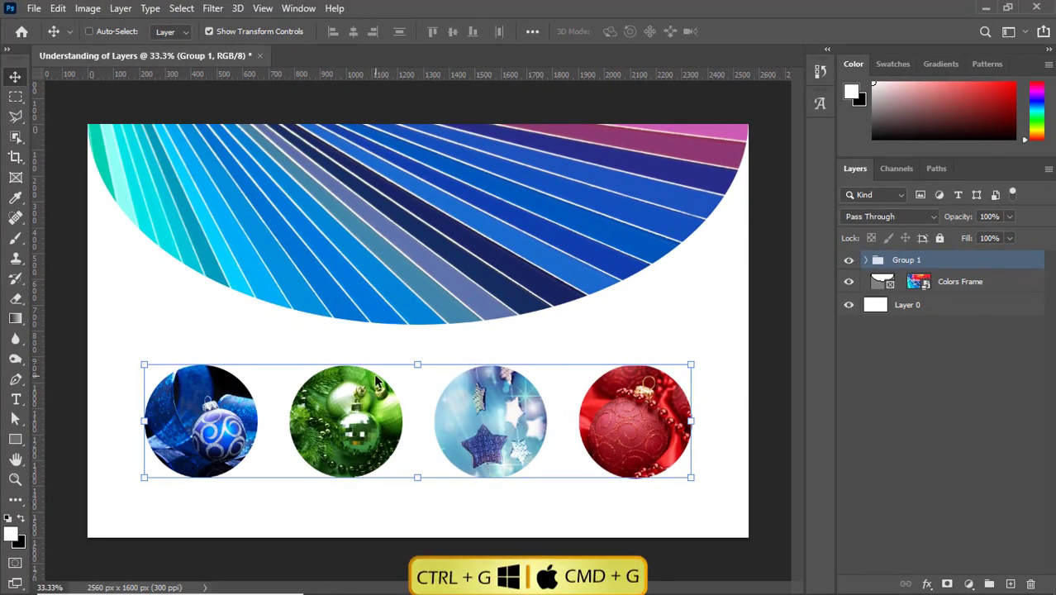
left_click(866, 261)
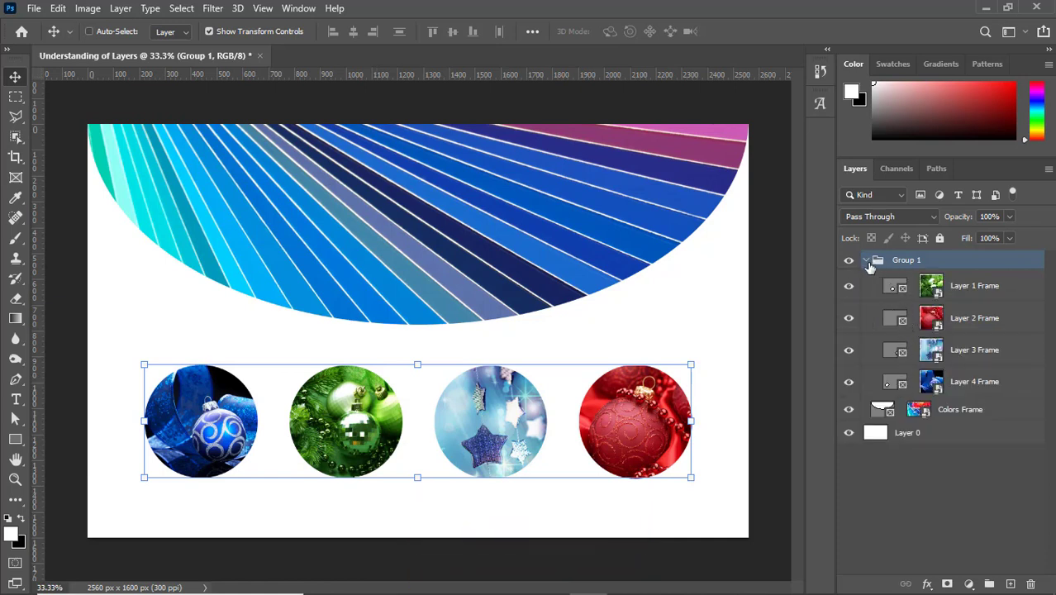
left_click(865, 261)
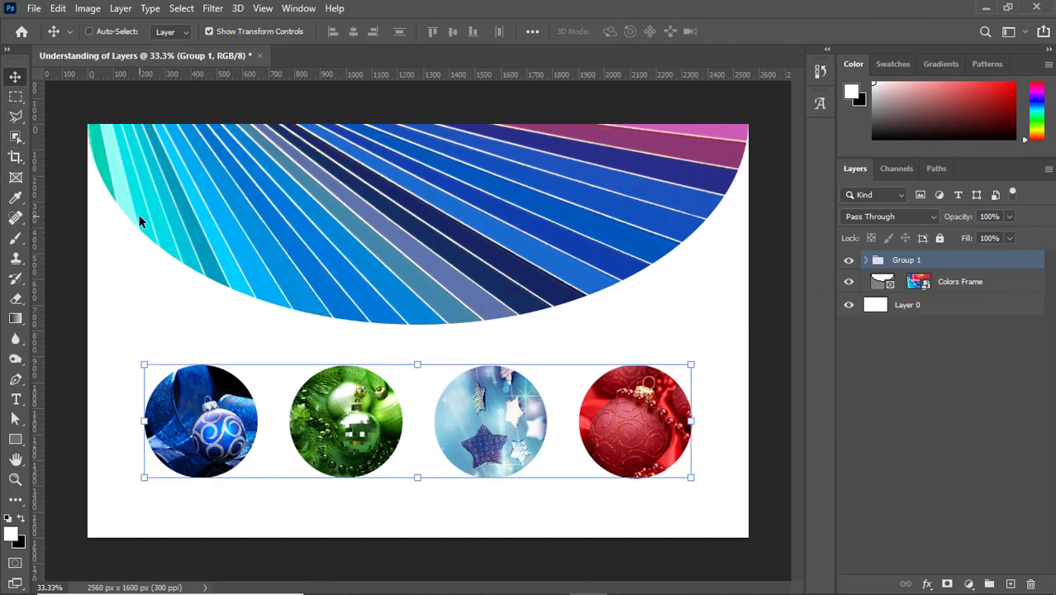
Select Group 1 and move the row of circular images slightly up toward the arc
left_click(229, 209, "ctrl")
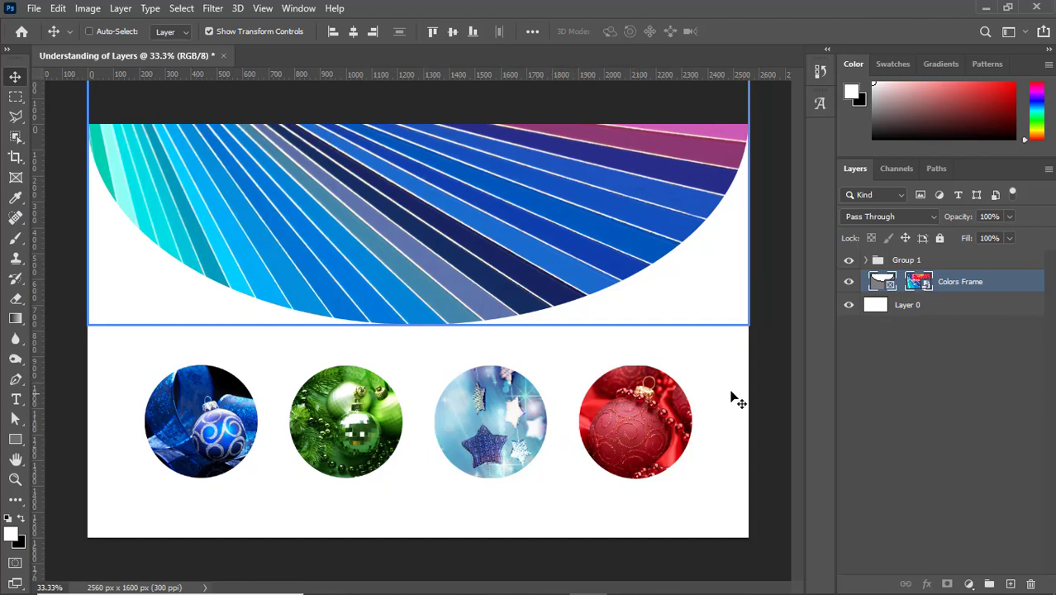
left_click(916, 265)
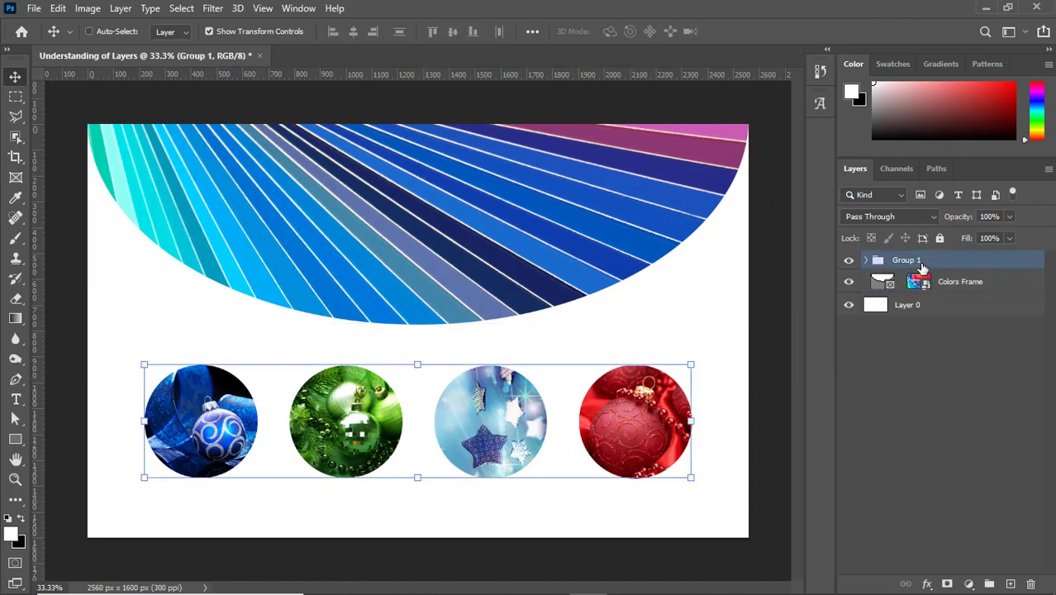
mouse_move(656, 452)
left_mouse_down()
mouse_move(655, 411)
mouse_move(648, 443)
left_mouse_up()
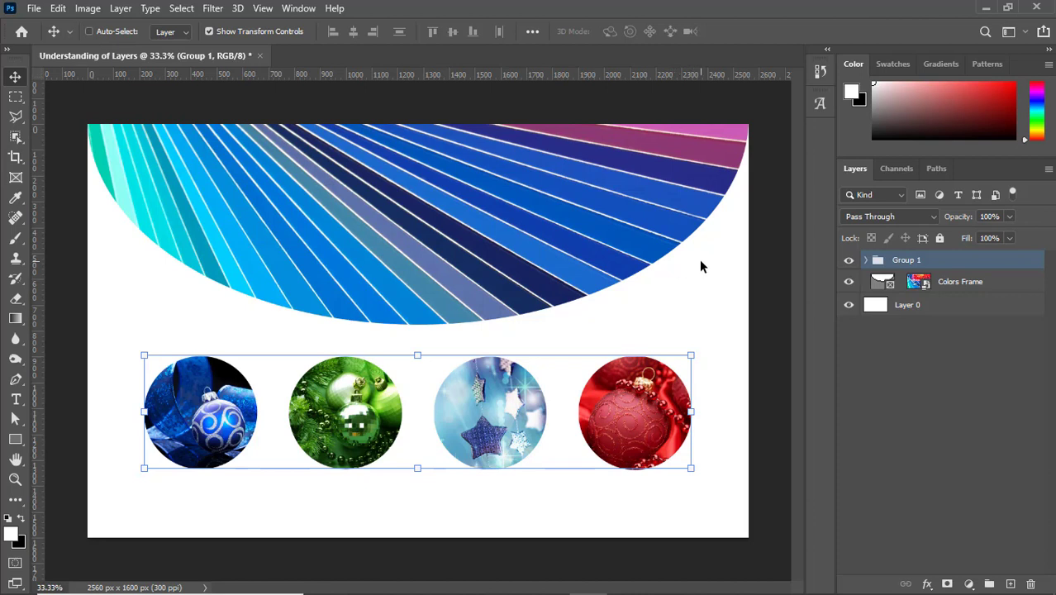
Open Logo.jpg from the Images folder as a separate document
key("ctrl+o")
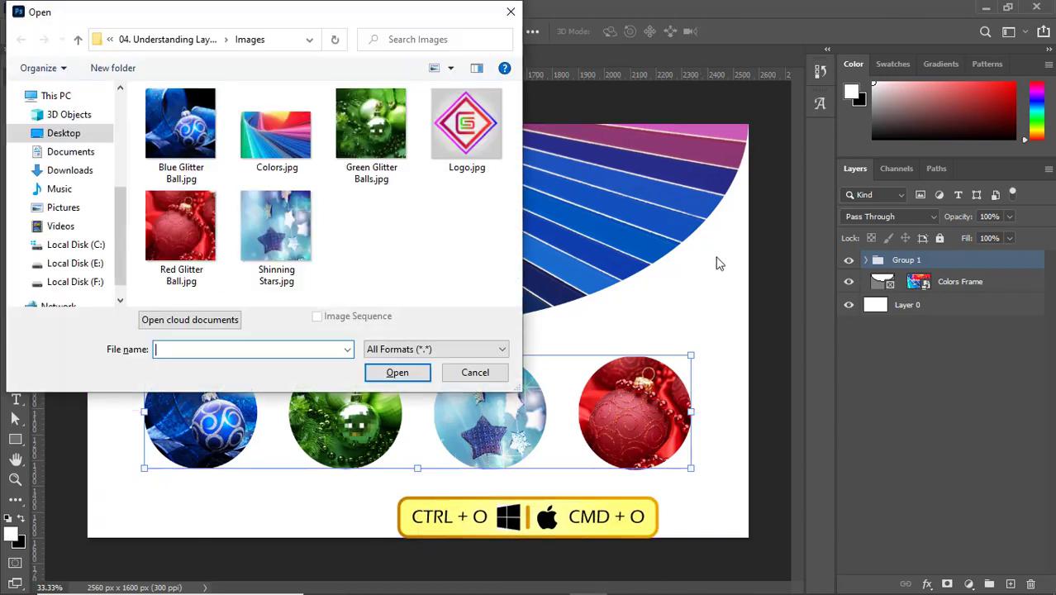
left_click(467, 128)
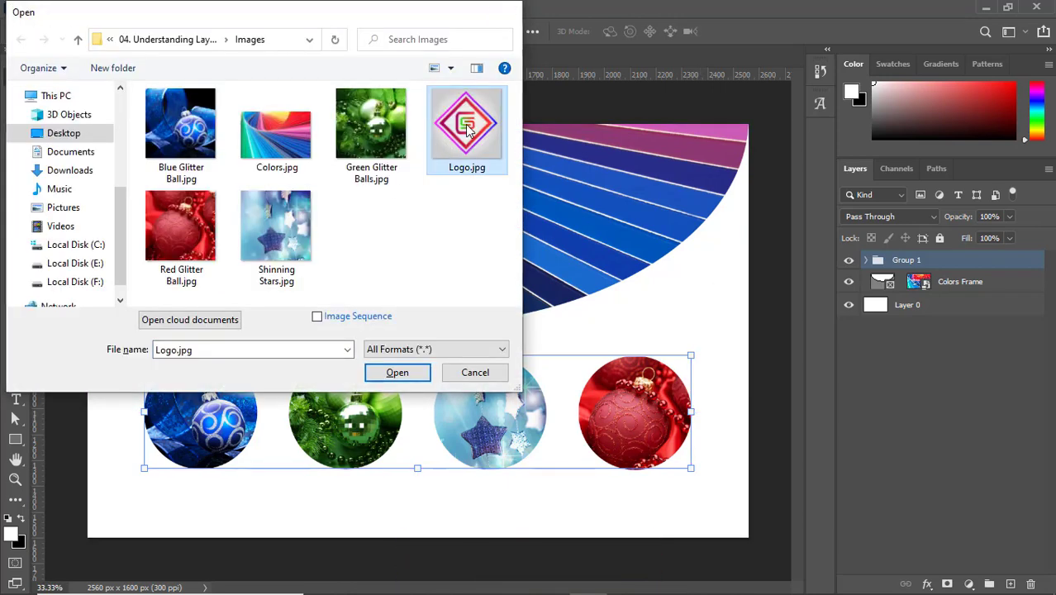
double_click(467, 128)
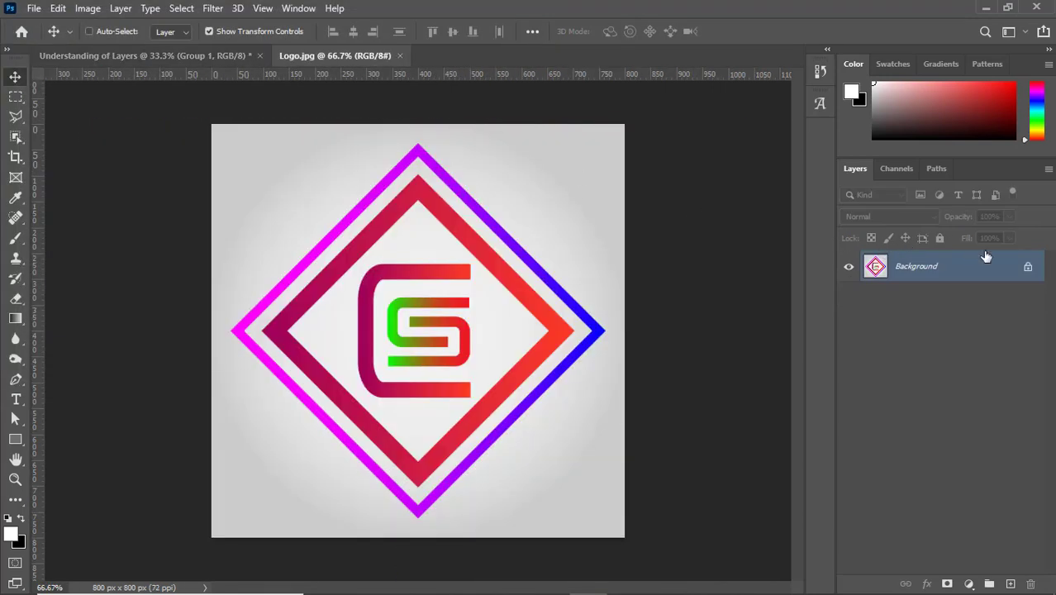
Unlock the logo's Background layer and mask it with a circular frame spanning the full canvas
left_click(1028, 267)
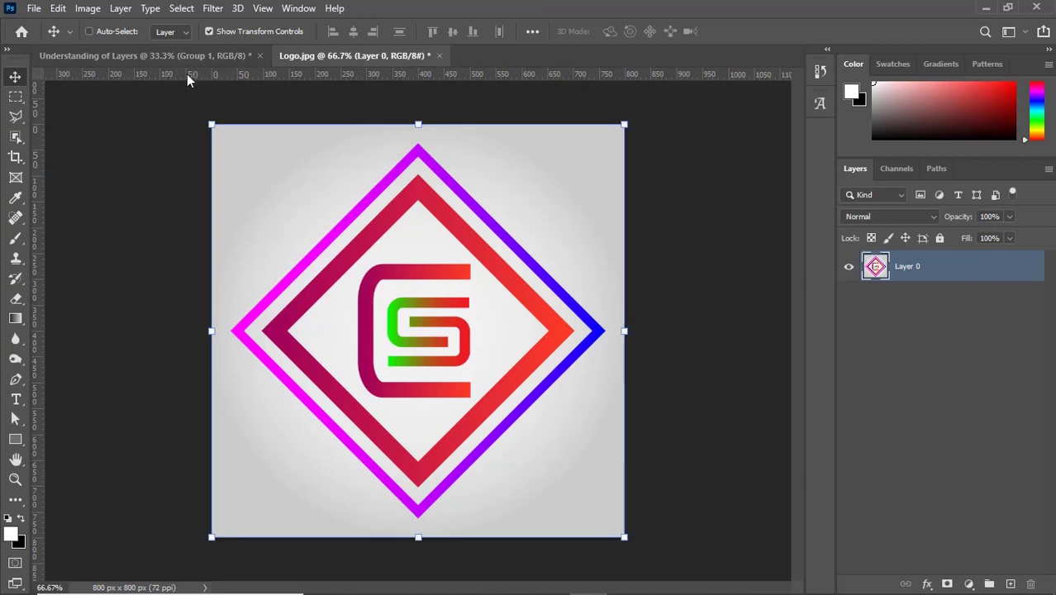
left_click(15, 179)
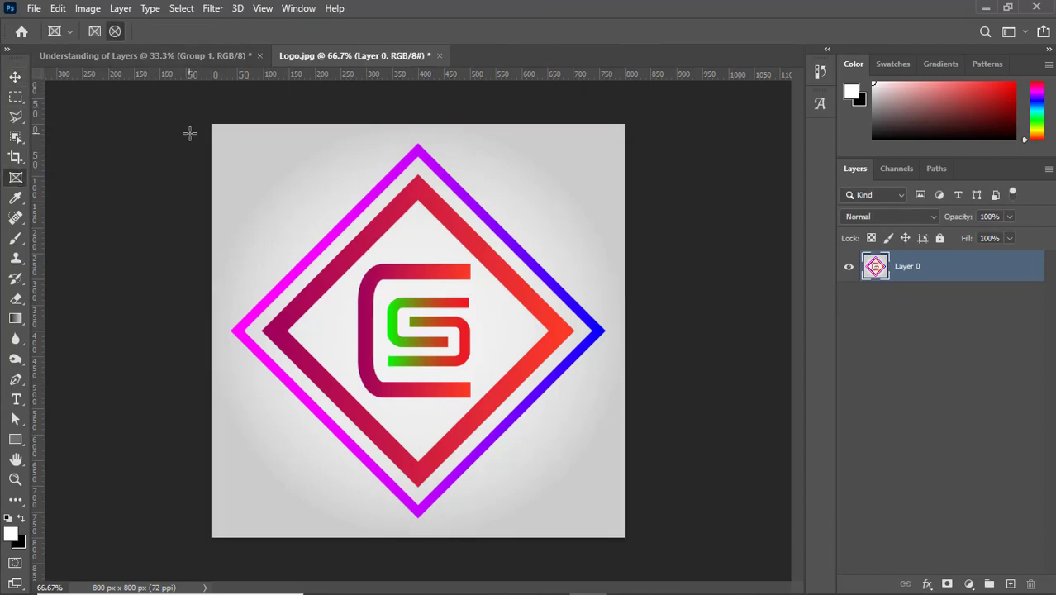
left_click_drag(205, 118, 625, 538)
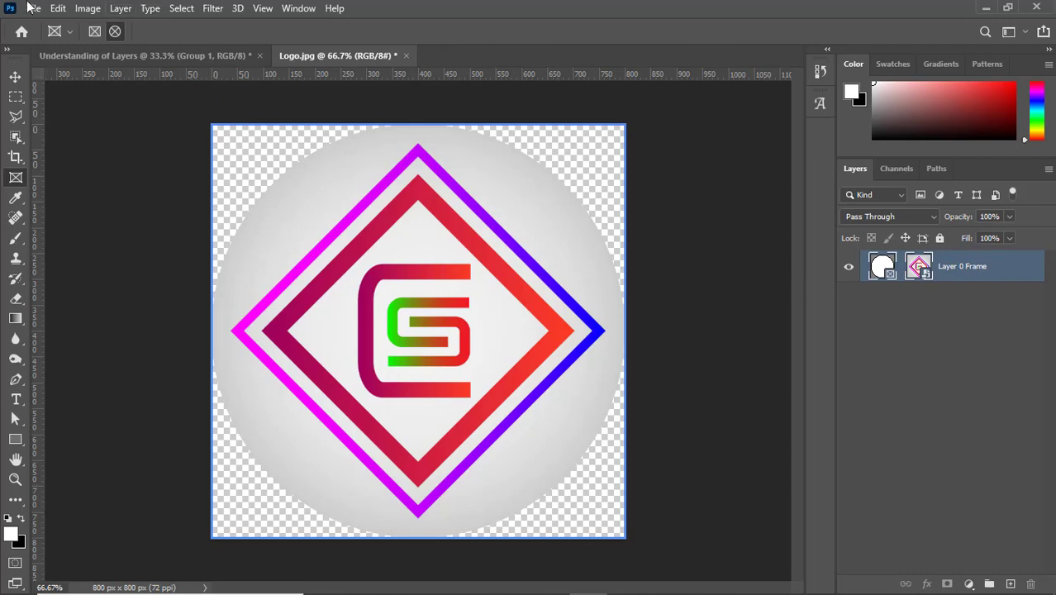
Copy the circular framed logo and switch back to the Understanding of Layers document
left_click(55, 9)
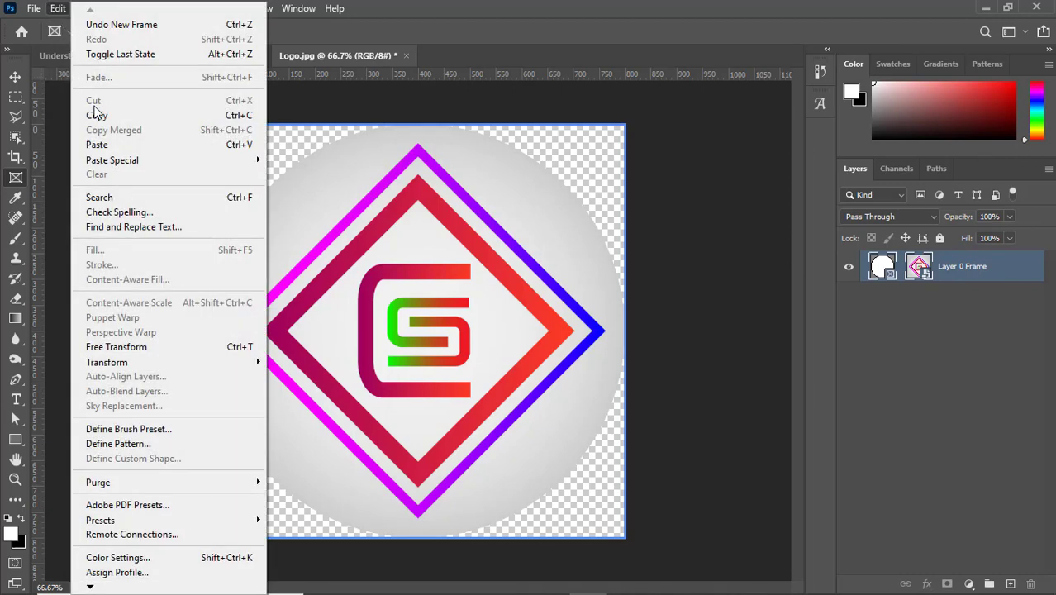
left_click(98, 115)
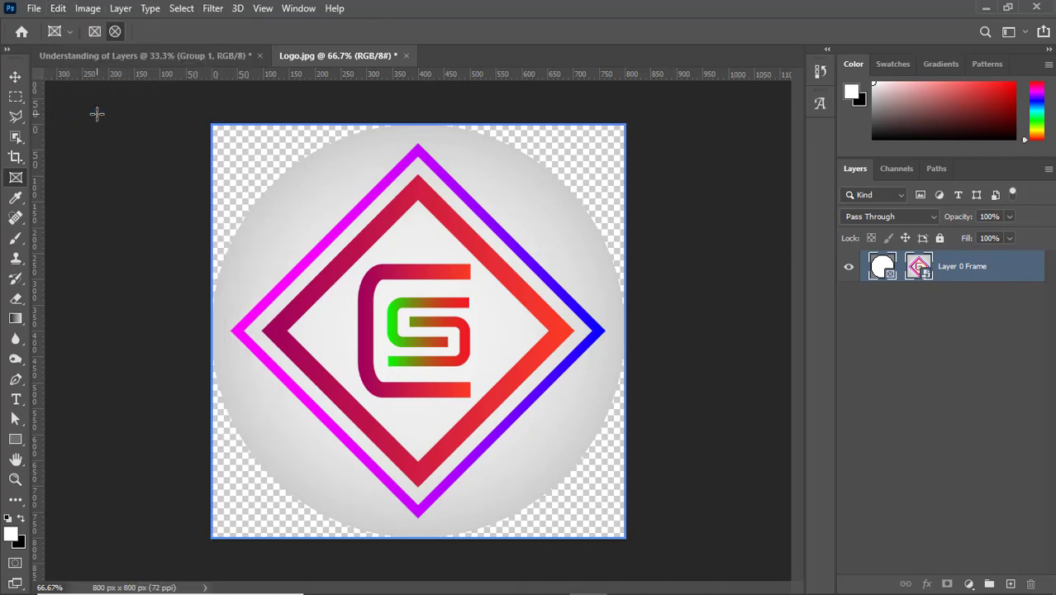
left_click(83, 56)
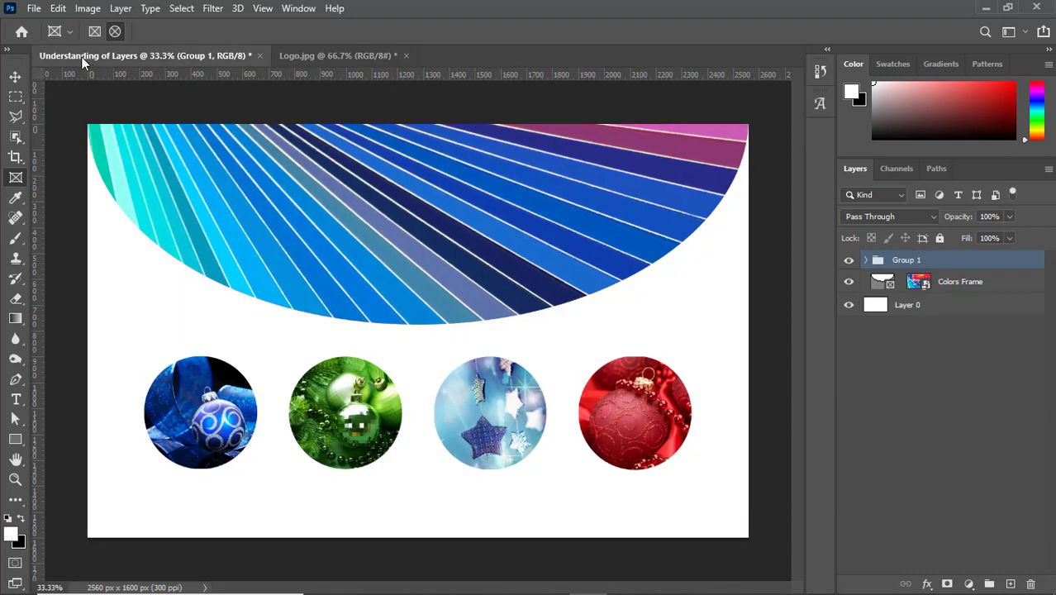
Paste the copied circular logo into the document and shrink its circular frame, keeping the frame's upper-left corner fixed
left_click(57, 8)
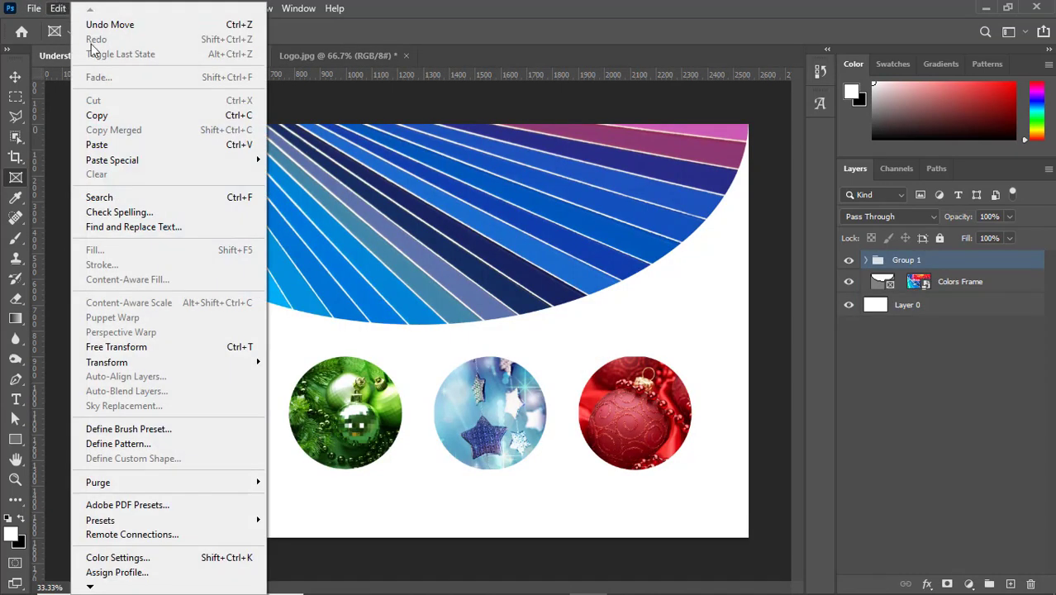
left_click(97, 145)
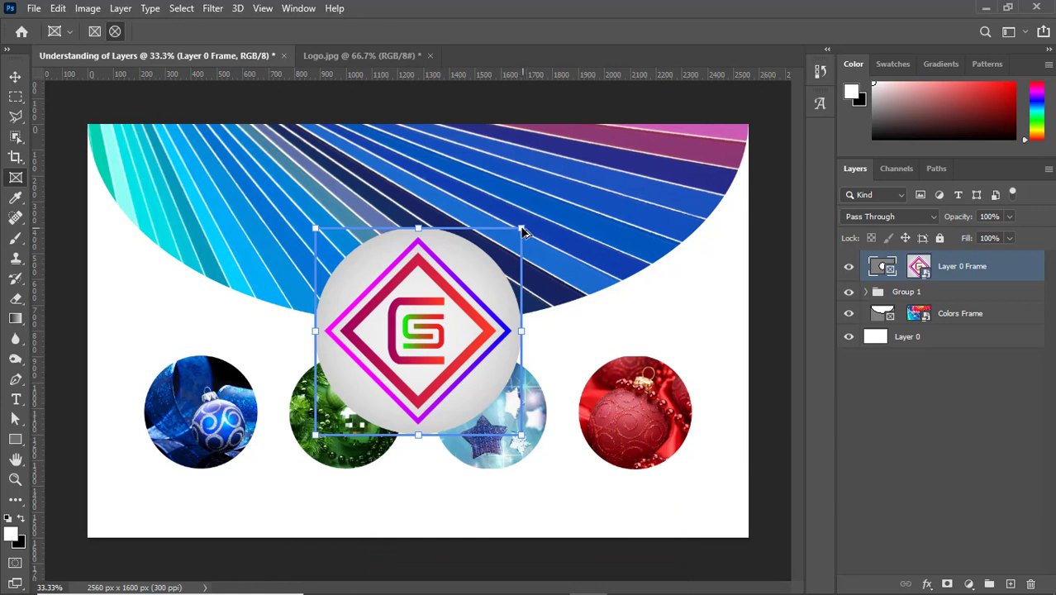
left_click_drag(517, 238, 501, 255)
key("ctrl+z")
left_click_drag(522, 434, 462, 376)
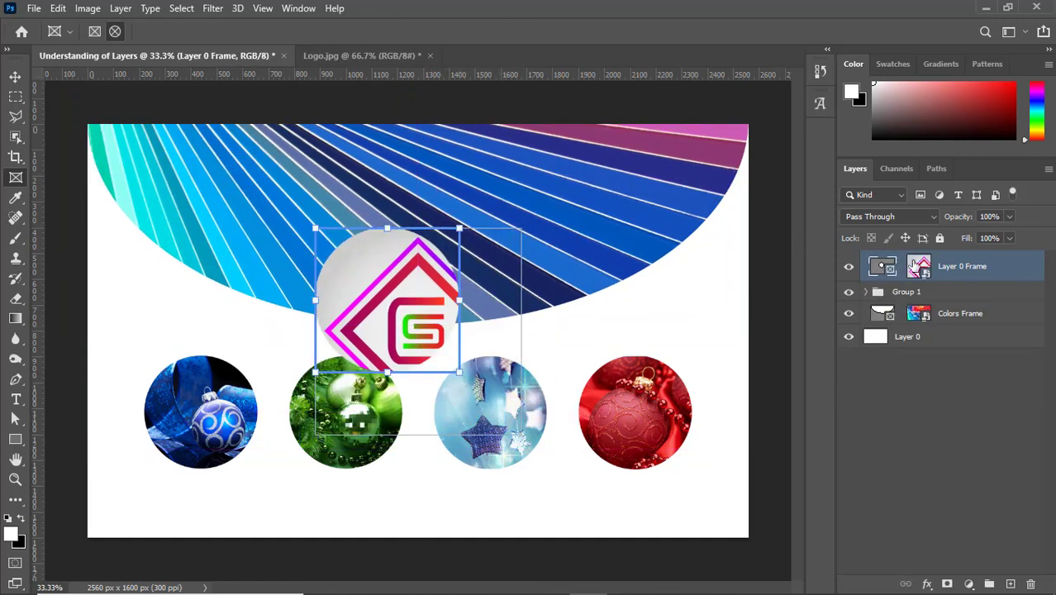
Scale the logo image to fit inside the smaller circular frame and move the whole framed logo up onto the blue striped arc
left_click(917, 266)
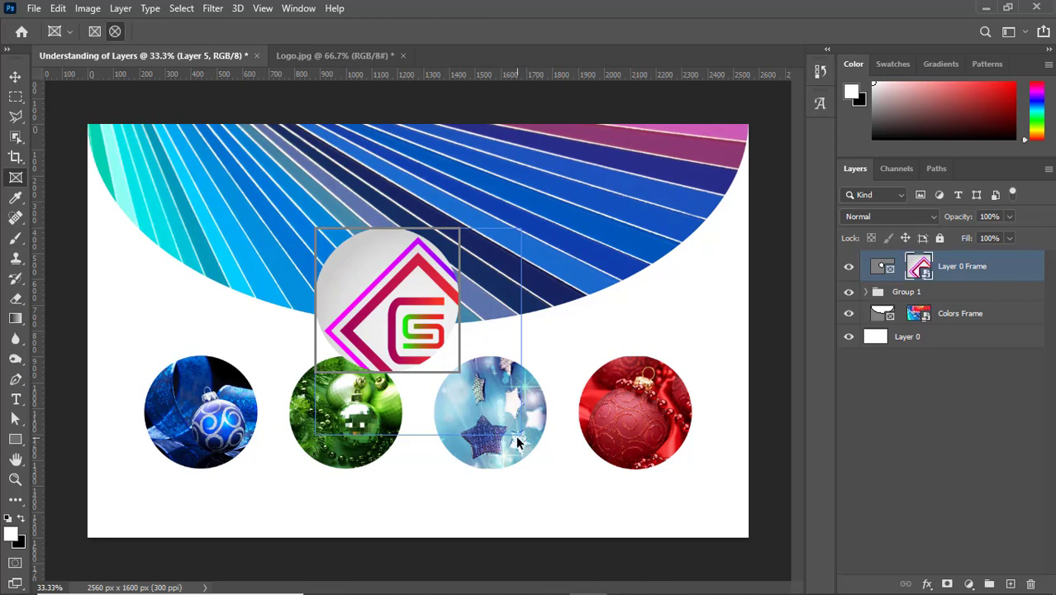
left_click(518, 442)
left_click(922, 264)
left_click(15, 79)
left_click_drag(521, 434, 460, 372)
left_click(961, 266)
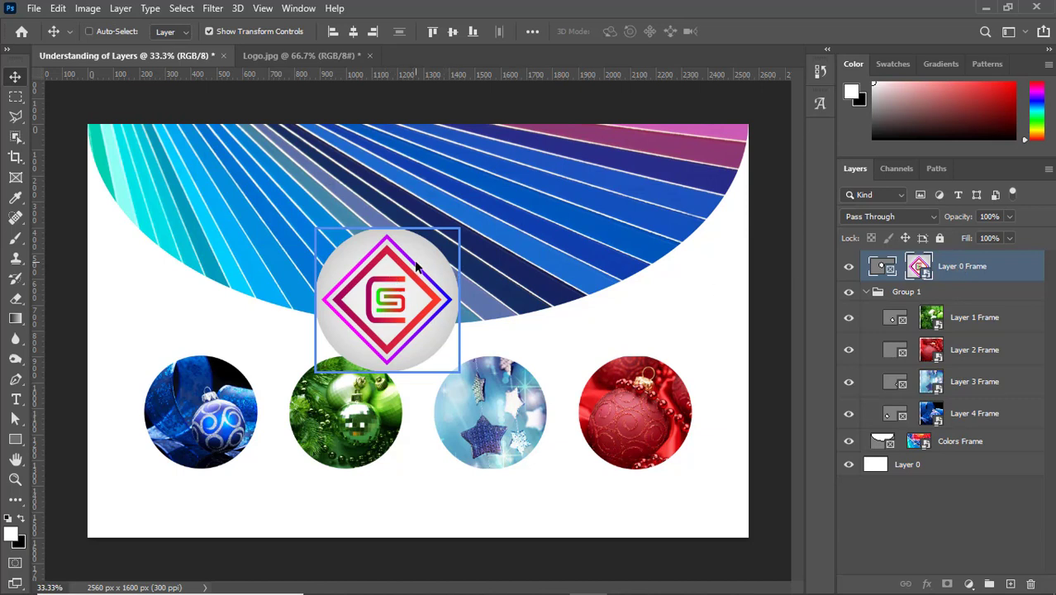
left_click_drag(431, 247, 450, 177)
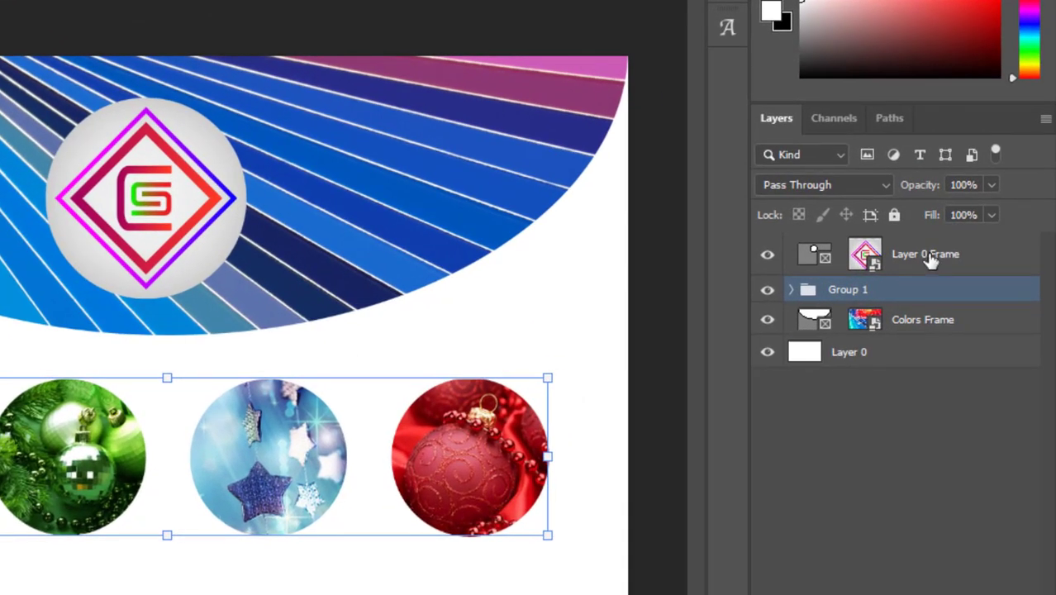
Select Layer 0 Frame and try logo opacities of 68%, 10% and 80%, finishing at 45%
left_click(931, 259)
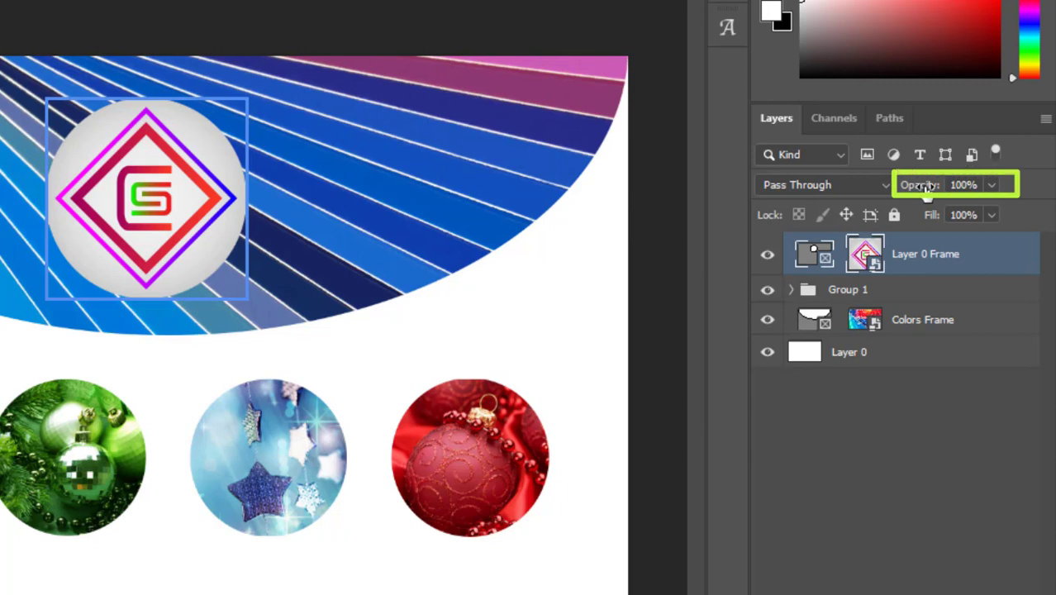
left_click_drag(927, 187, 923, 188)
left_click_drag(917, 190, 888, 189)
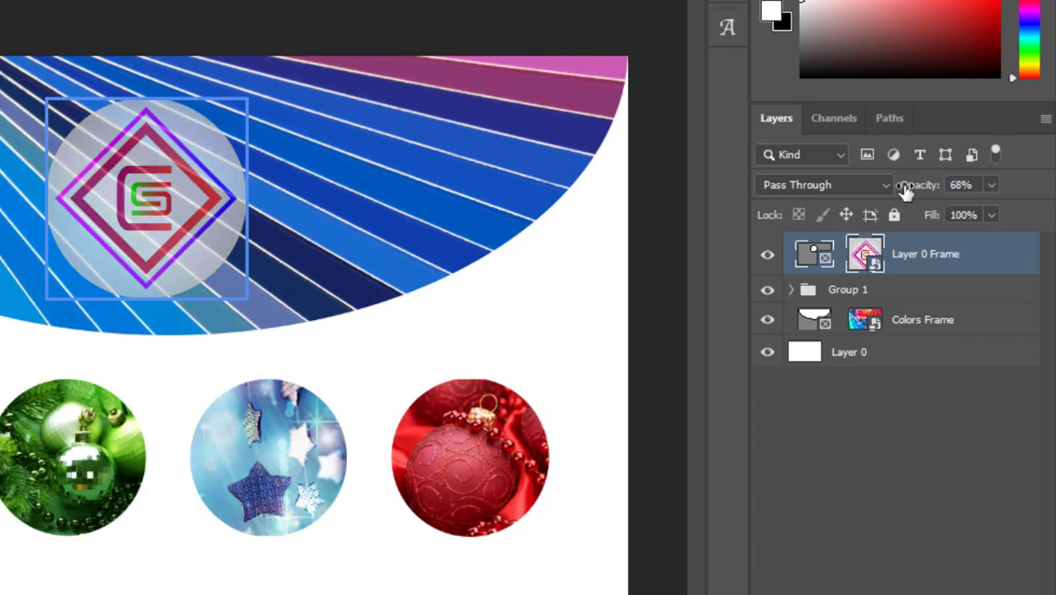
key("1")
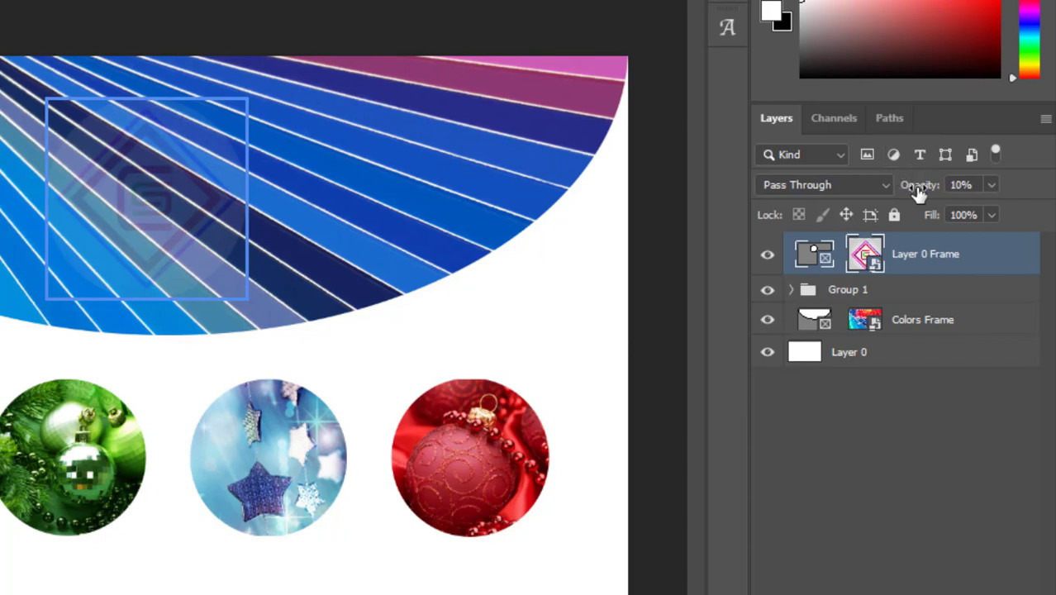
key("8")
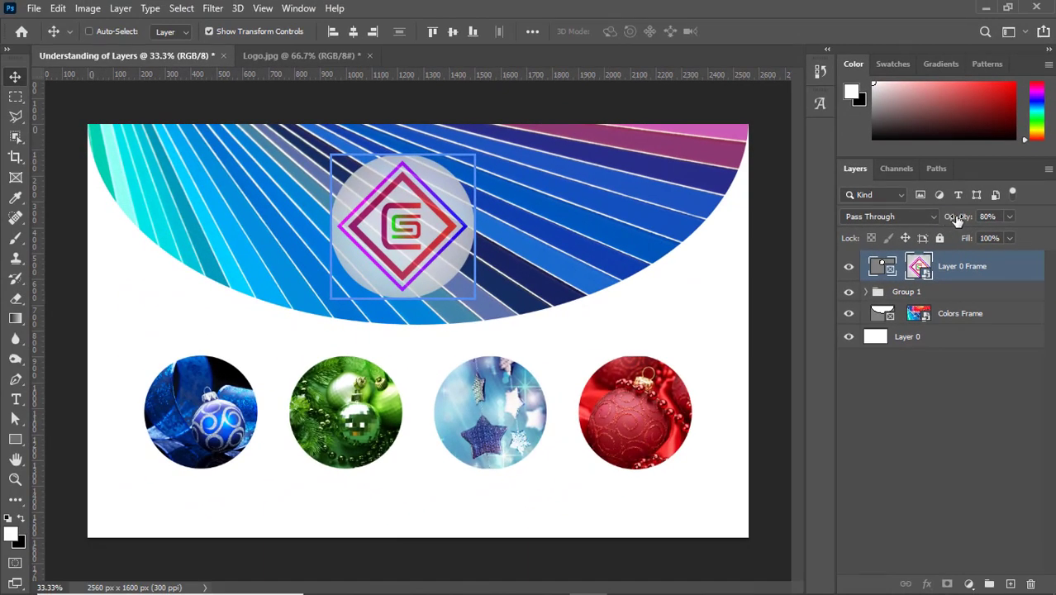
key("5")
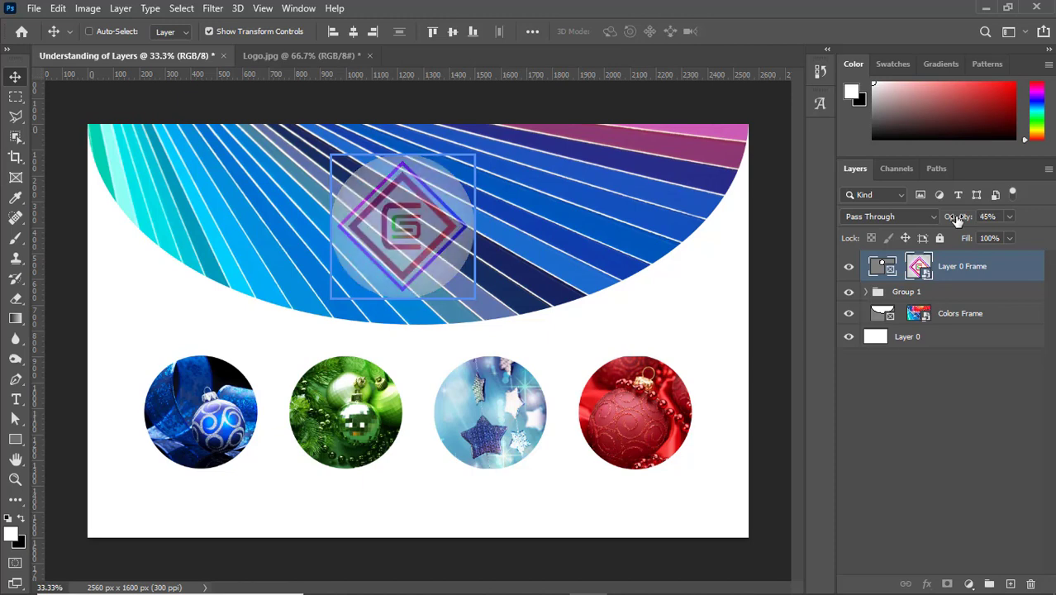